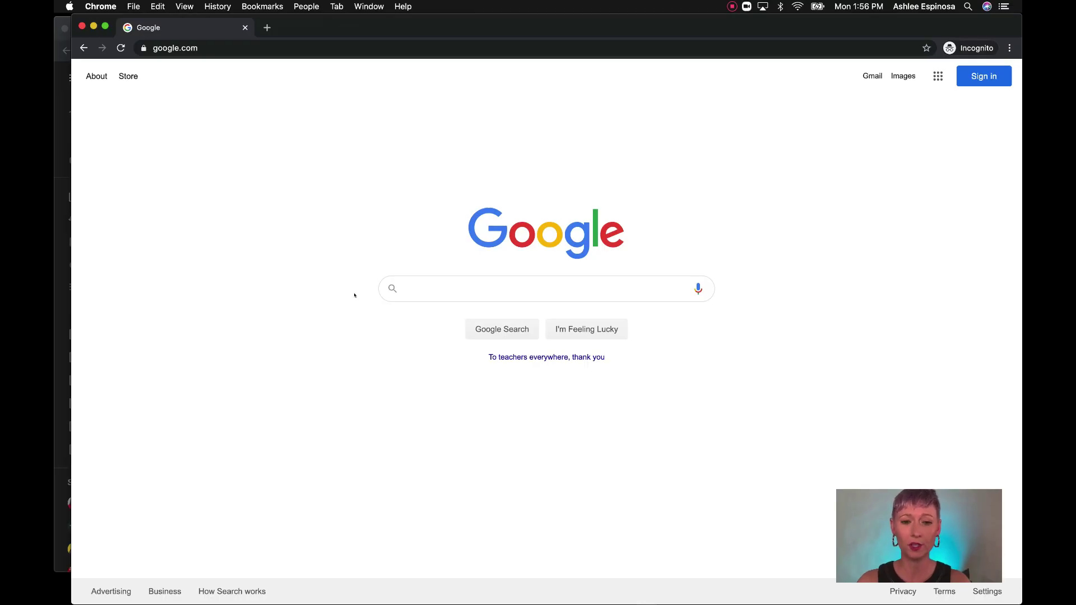
Search Google for "youtube" and open the YouTube website from the results
type("youtube")
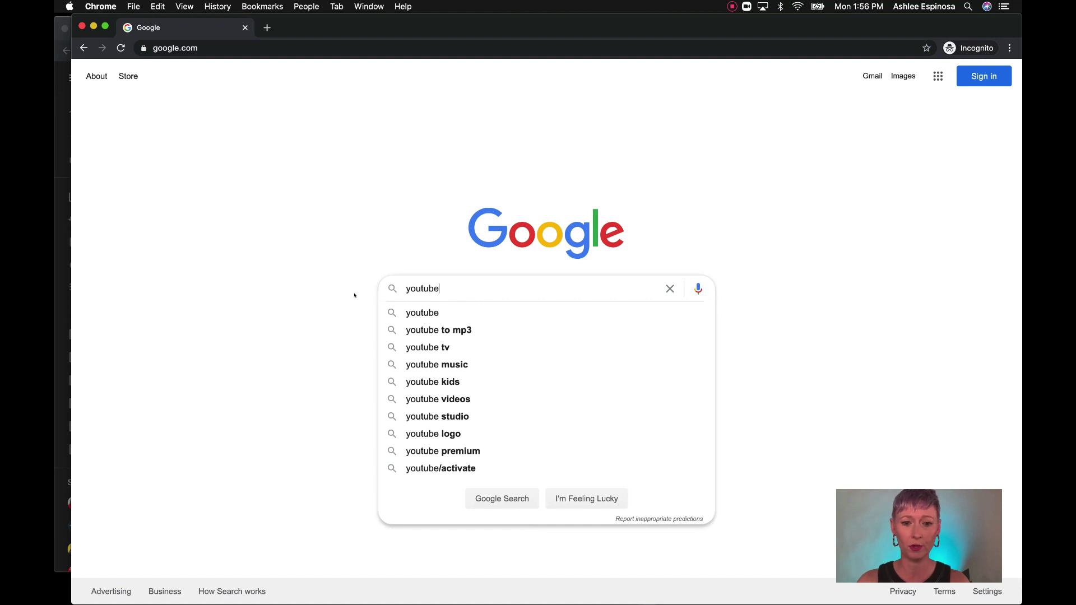
key("Return")
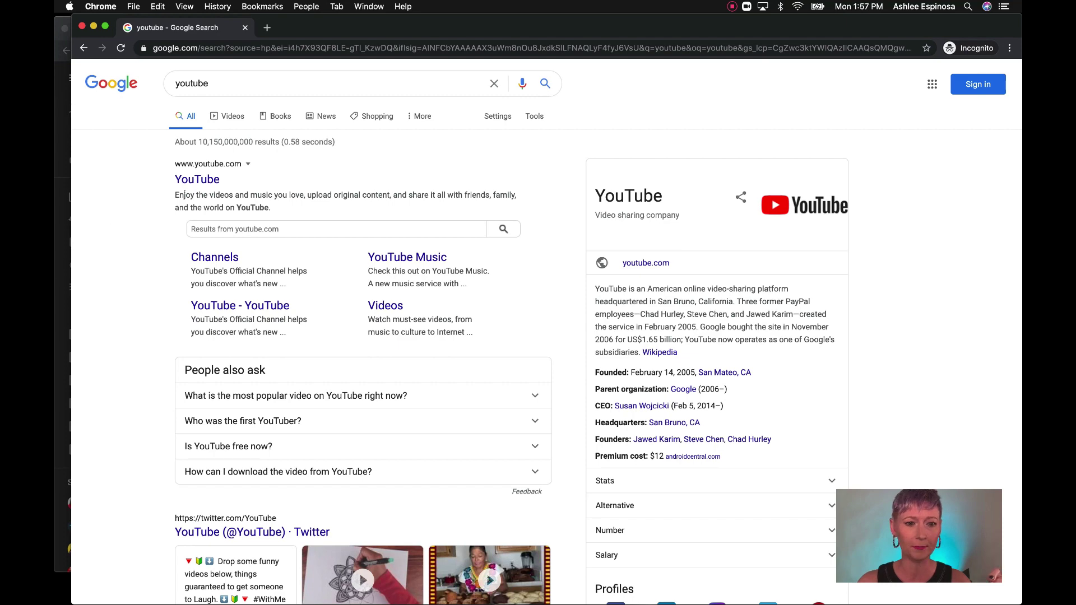
left_click(202, 179)
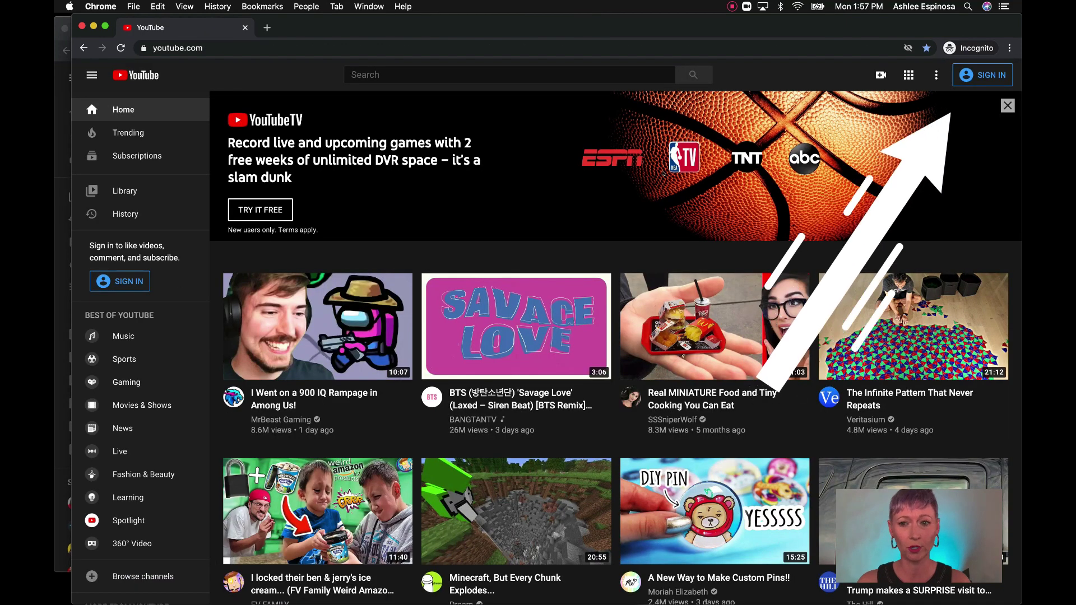
Start creating a new Google account for personal use from YouTube's sign-in page
left_click(991, 75)
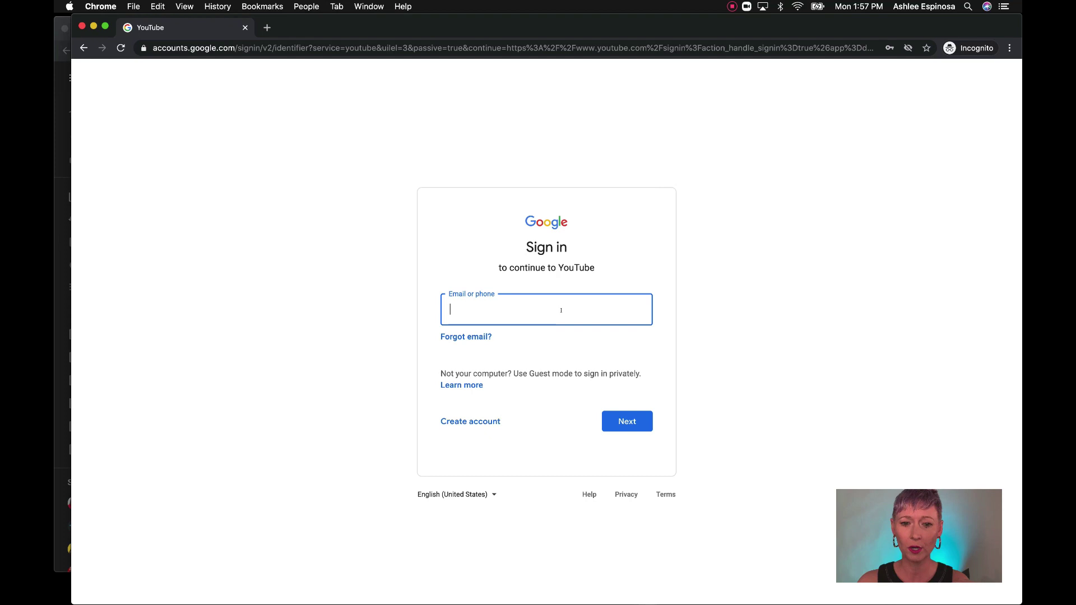
left_click(370, 282)
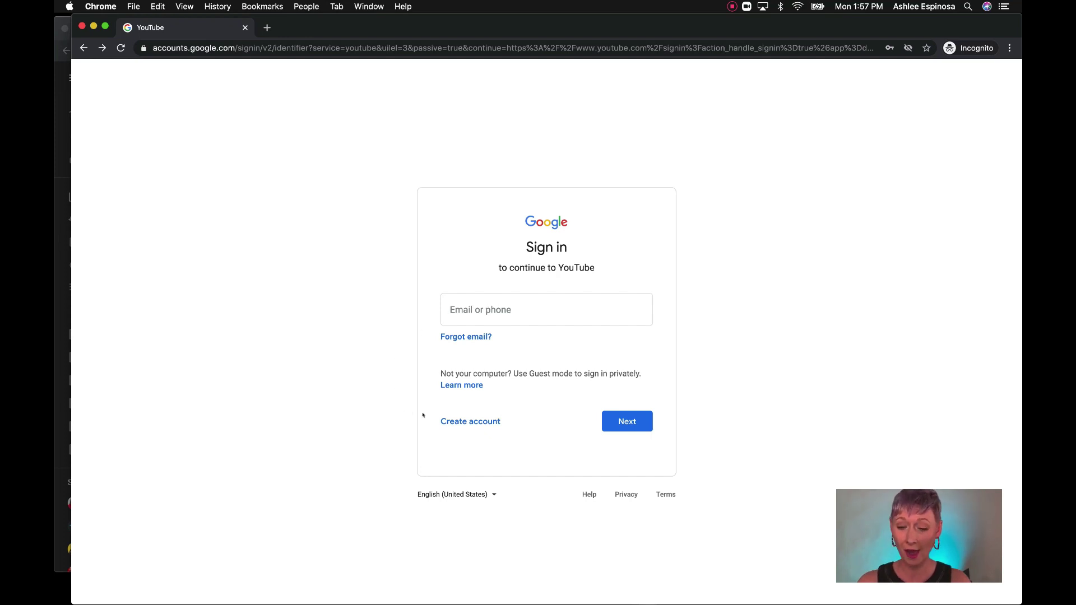
left_click(469, 422)
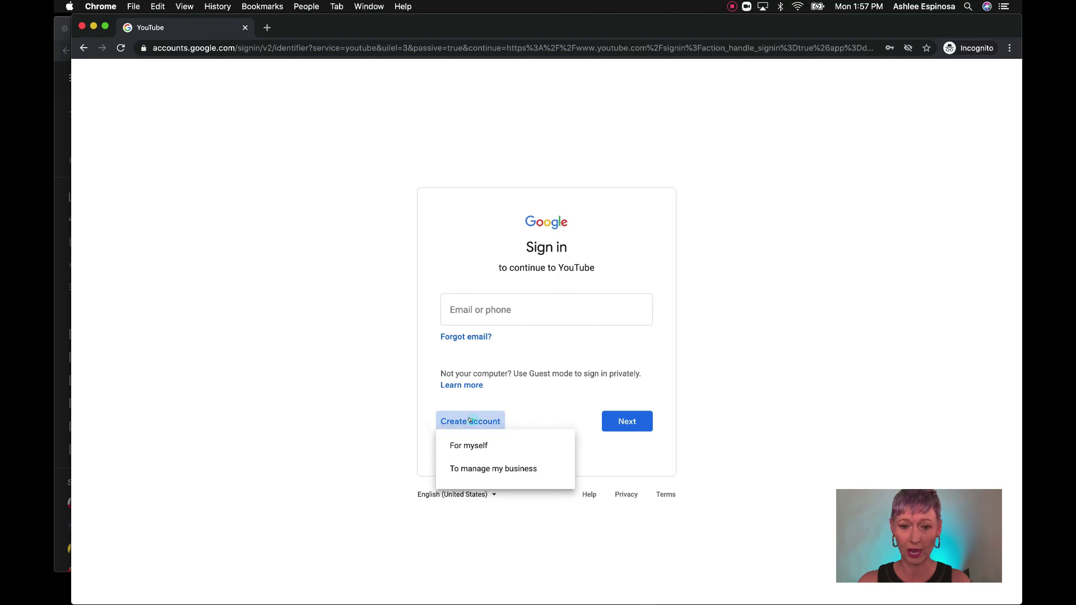
left_click(476, 452)
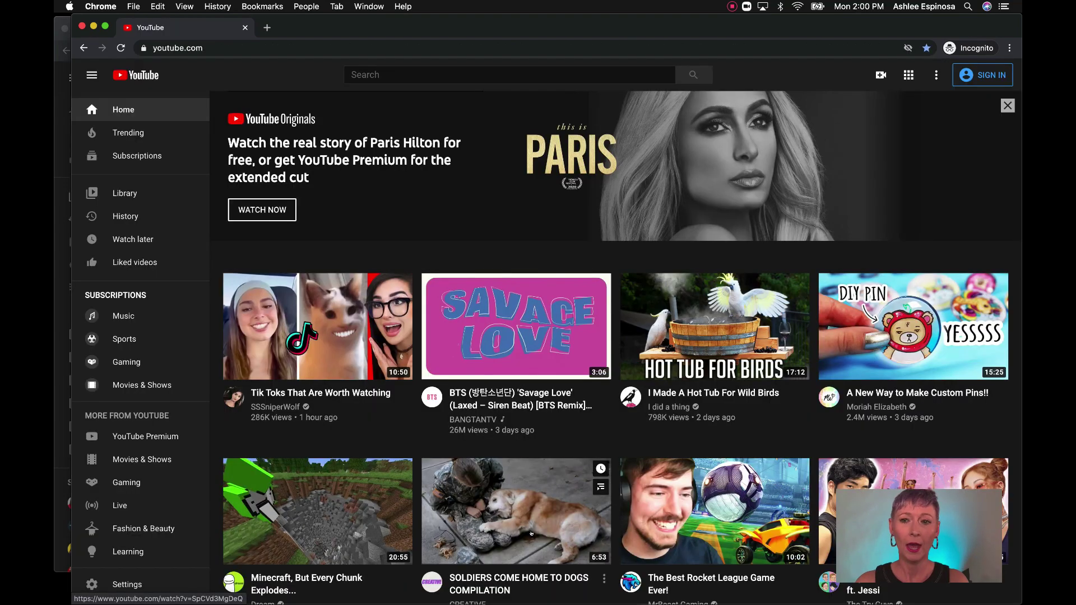
Sign in to YouTube and create a channel that uses the Google account's own name
left_click(979, 74)
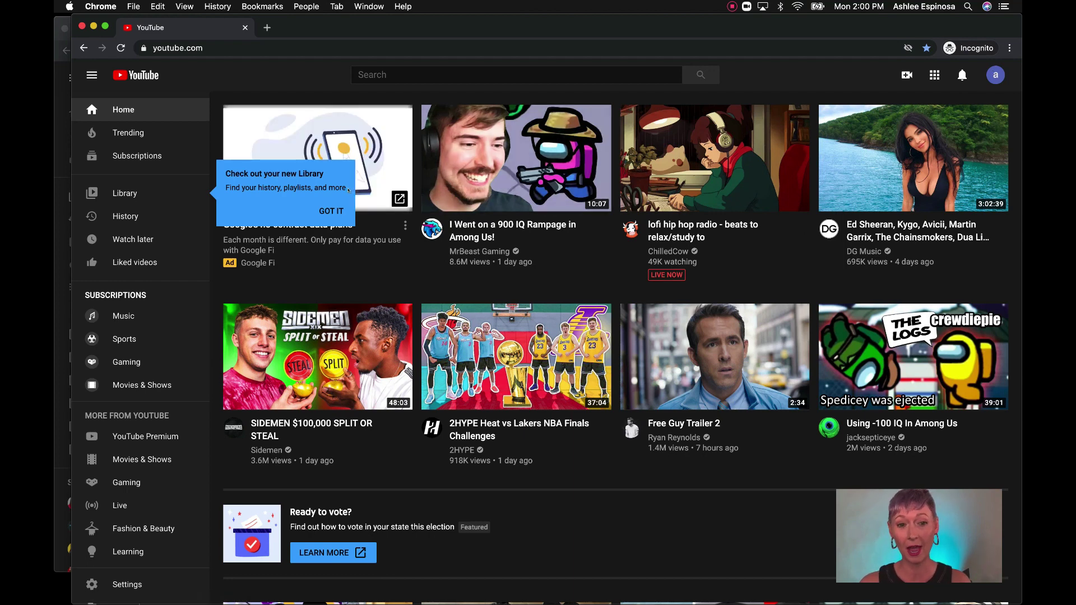
left_click(995, 74)
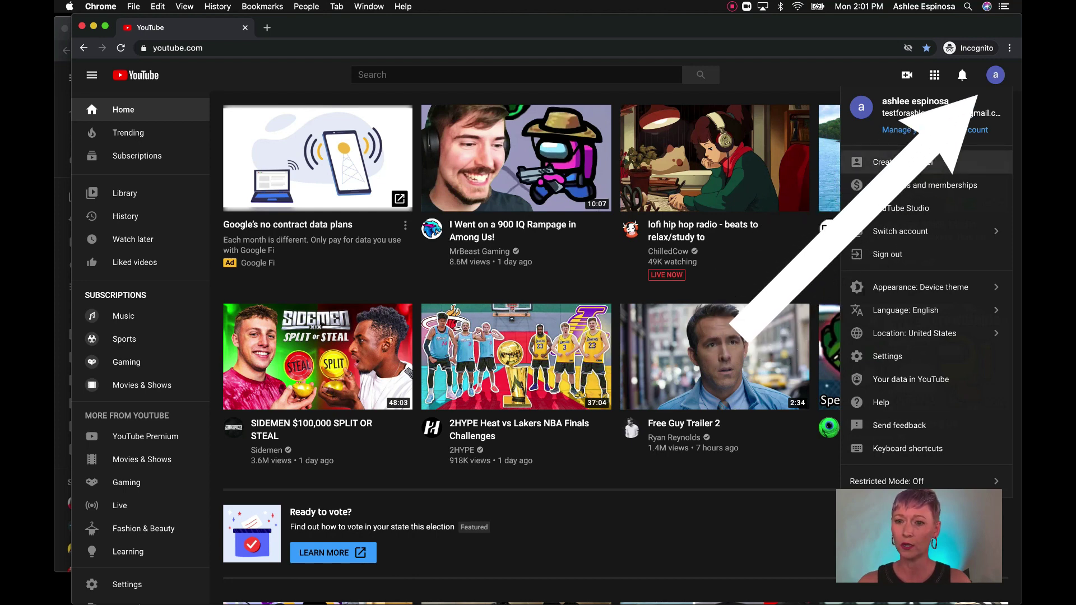
left_click(925, 163)
left_click(548, 432)
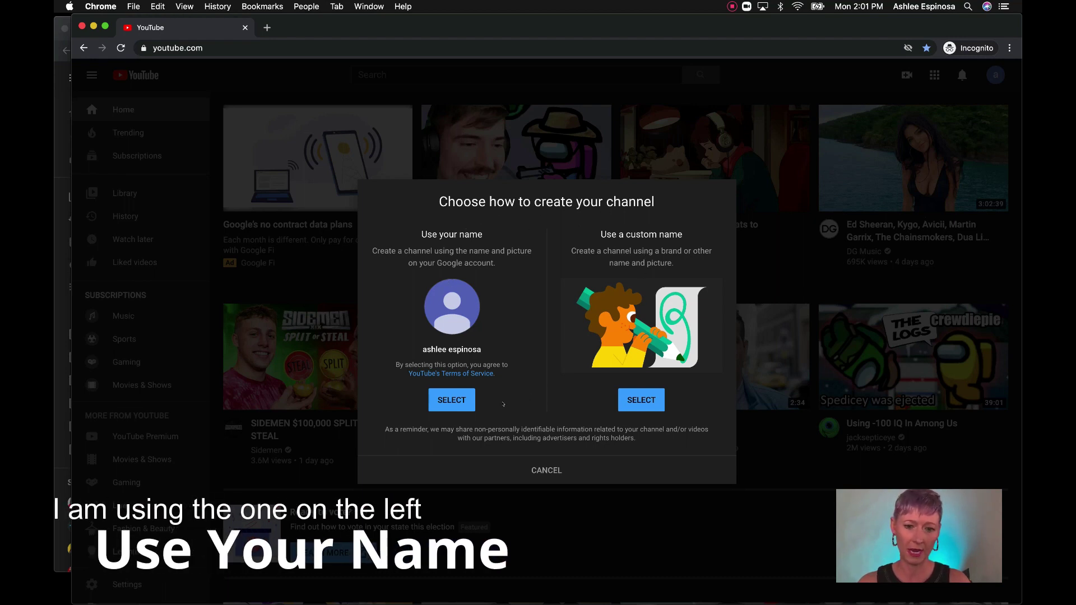
left_click(451, 400)
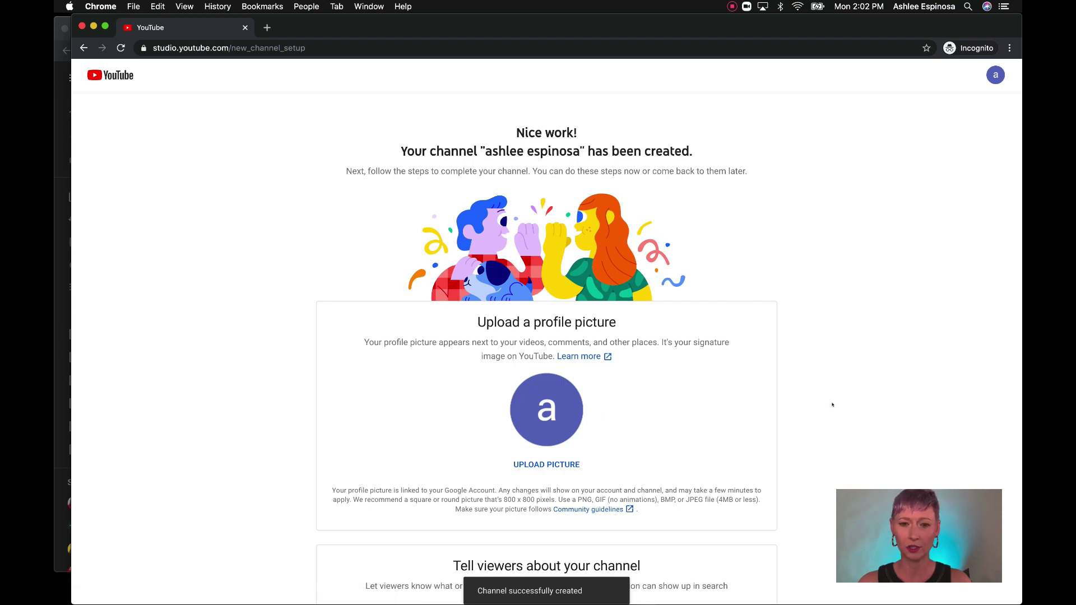
scroll(829, 405, "down", 3)
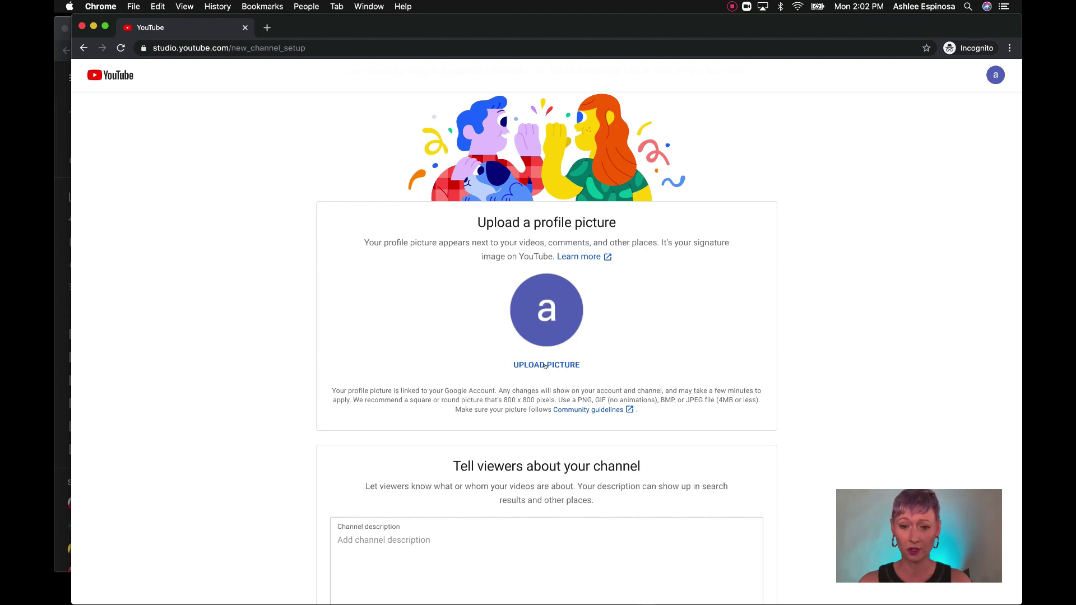
left_click(582, 367)
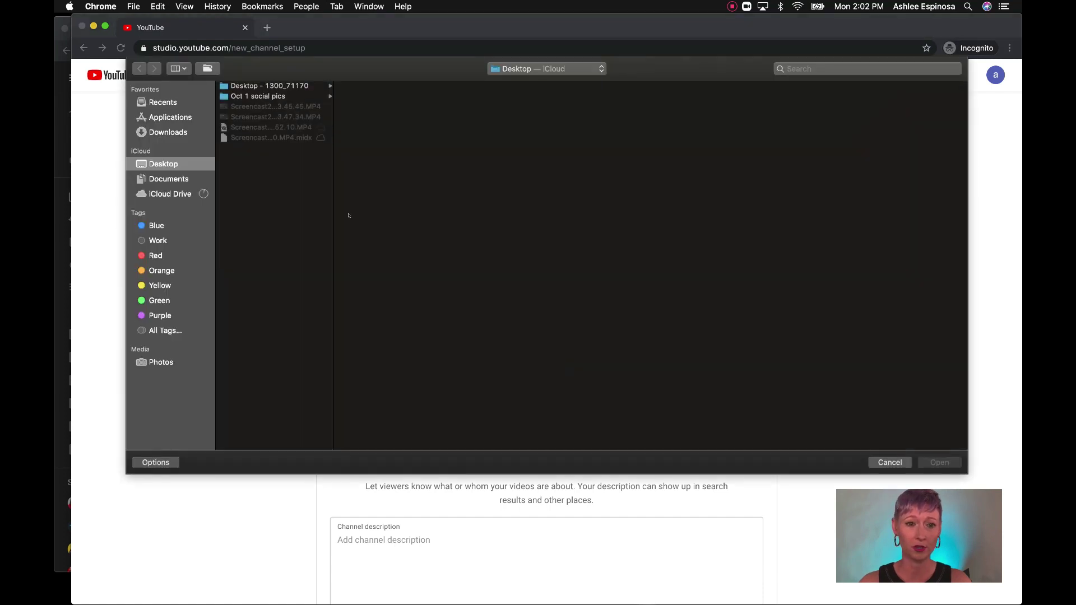
left_click(890, 463)
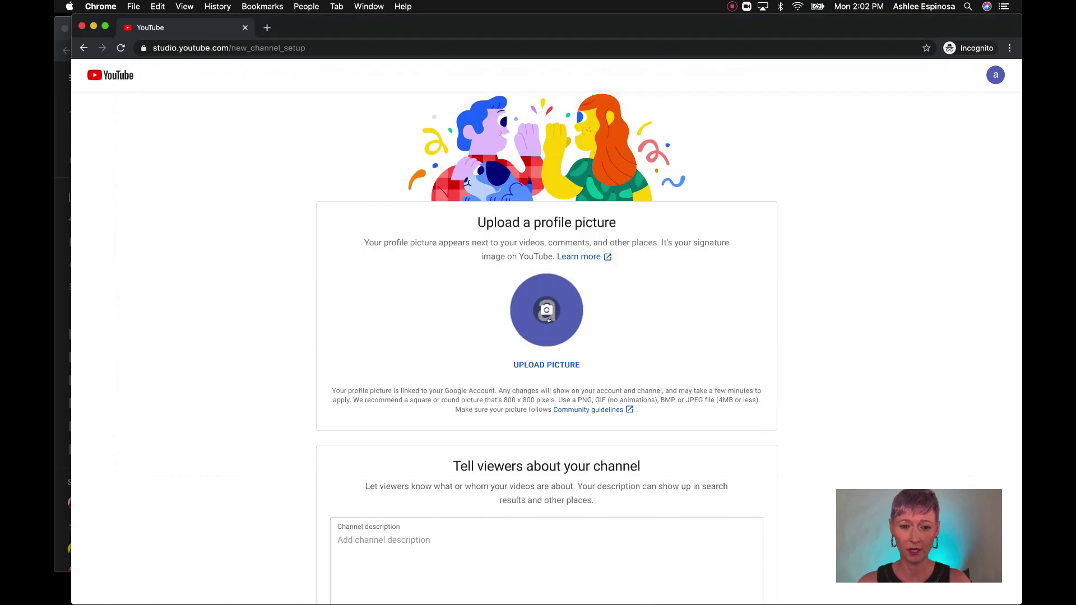
Postpone the picture, description and links of the new channel's setup and dismiss the customization tip on the channel page
scroll(550, 440, "down", 3)
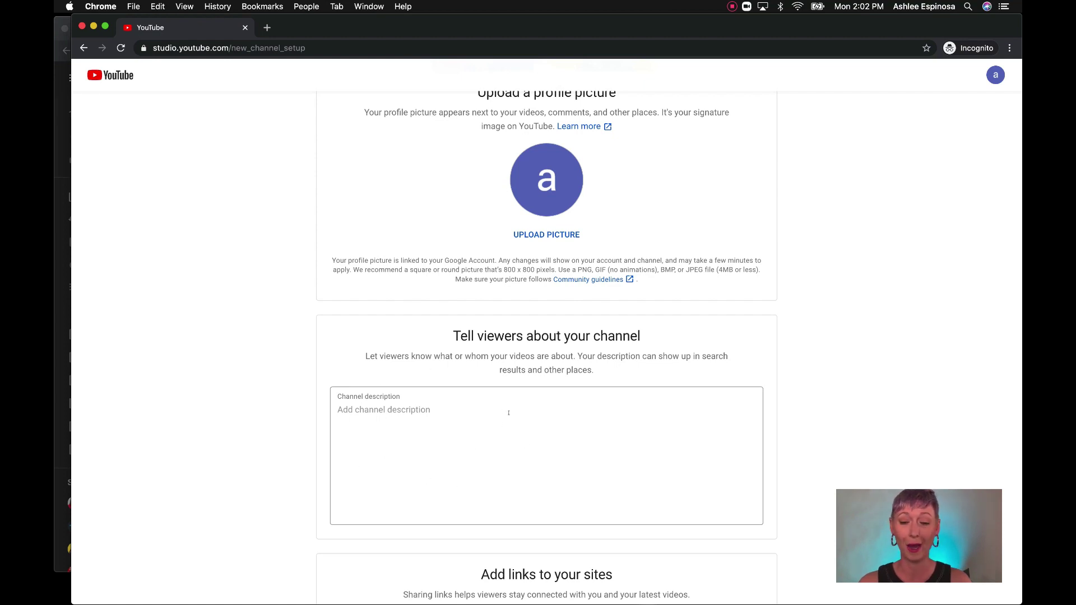
scroll(509, 413, "down", 5)
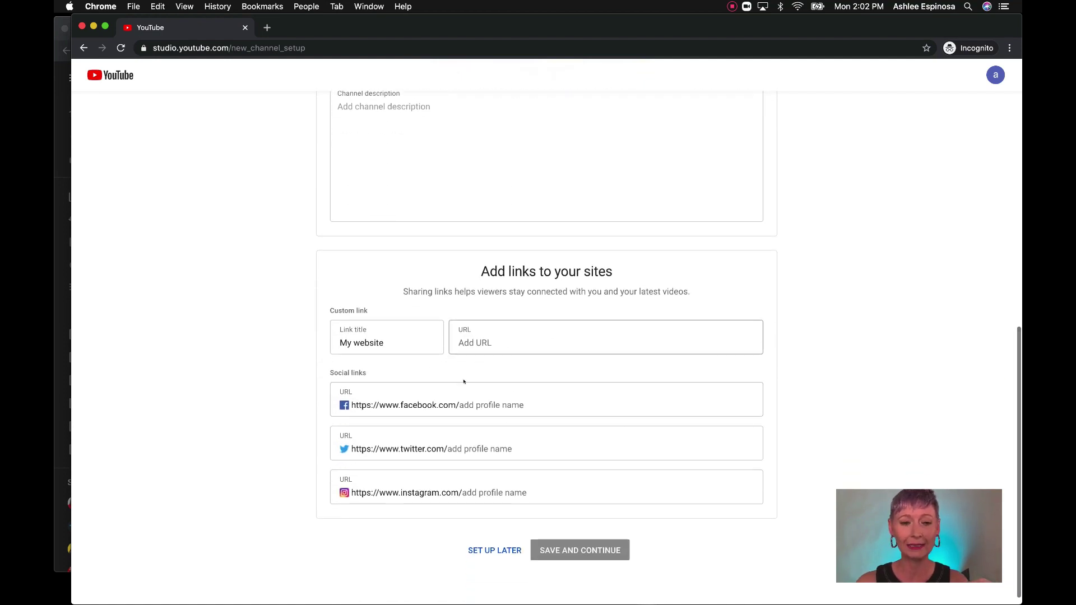
left_click(495, 551)
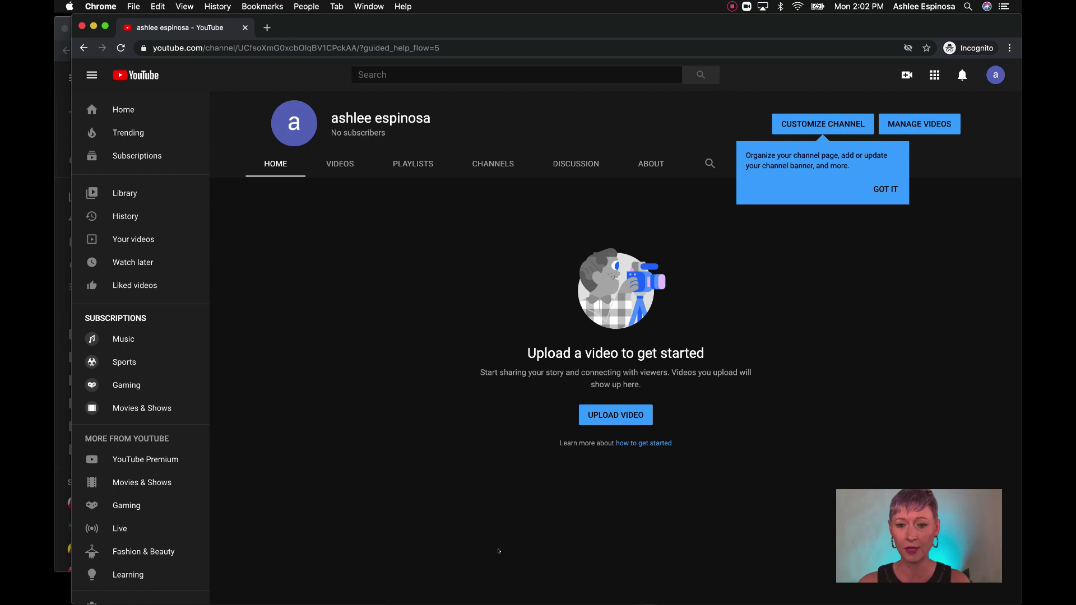
left_click(885, 189)
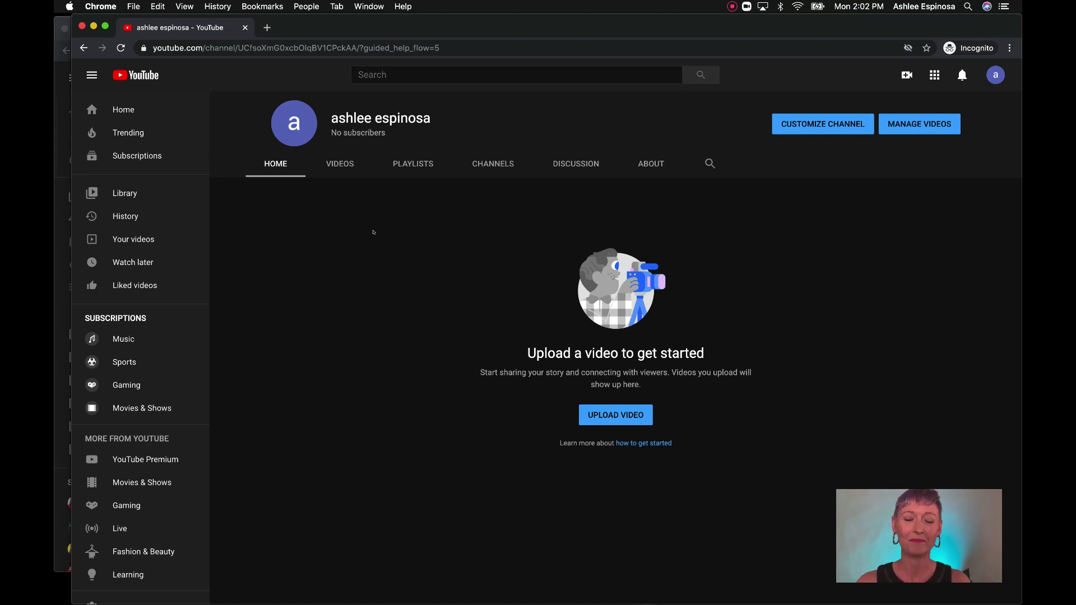
Look at the established channel's page in the other browser window and return to the new channel
left_click(58, 188)
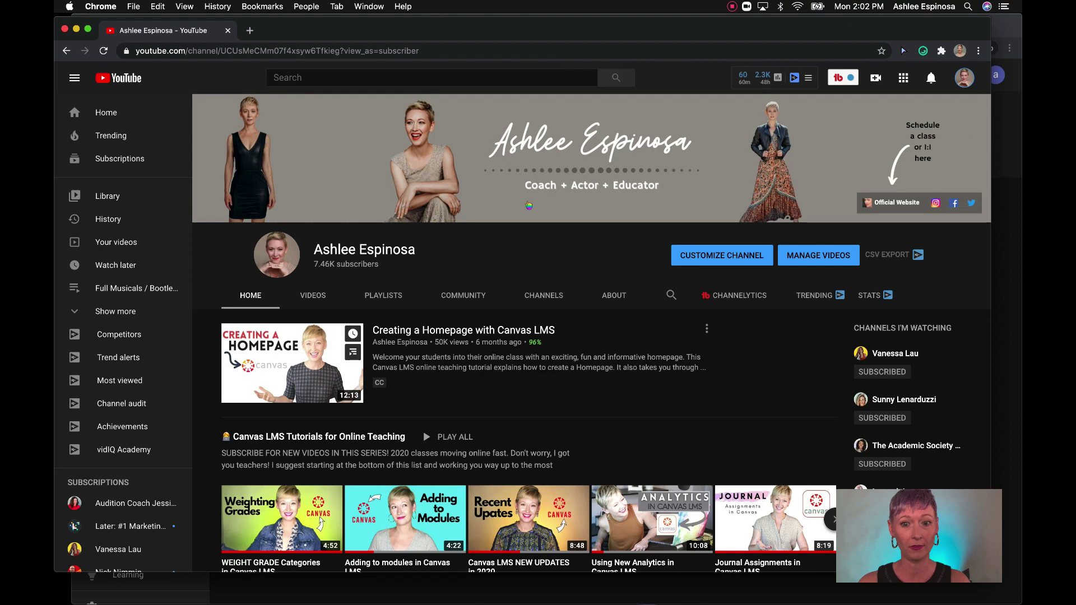
left_click(1015, 26)
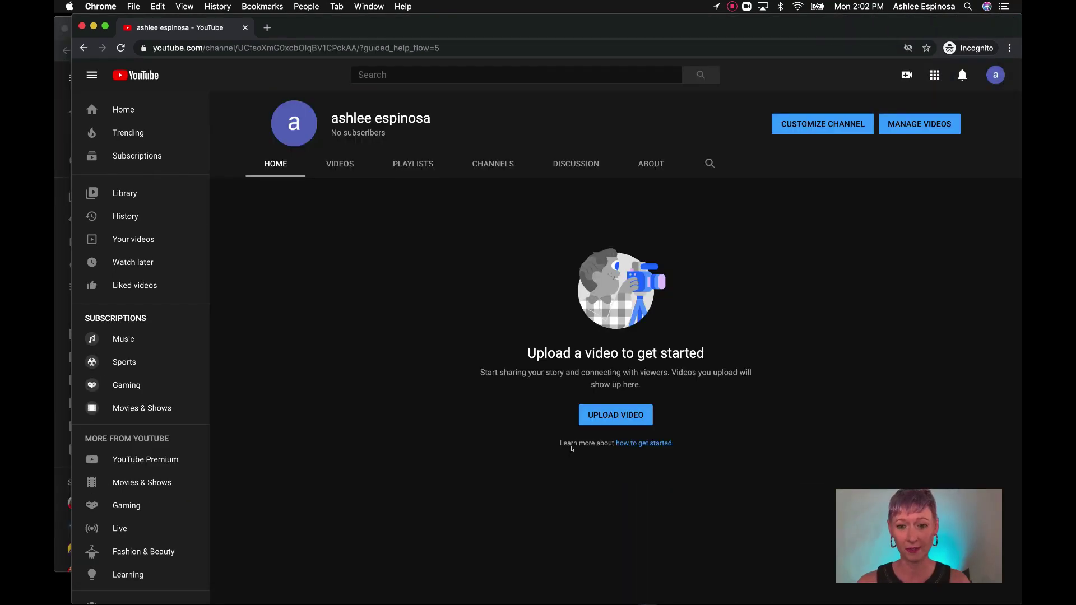
Open the new channel's customization page and dismiss the YouTube Studio introduction and the customization tip
left_click(830, 124)
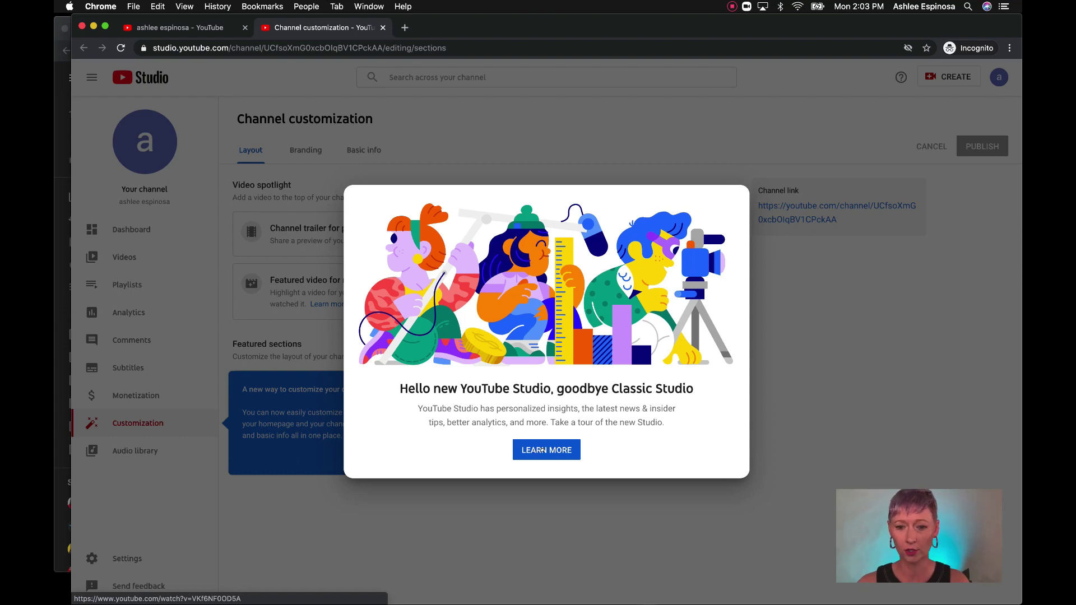
left_click(541, 450)
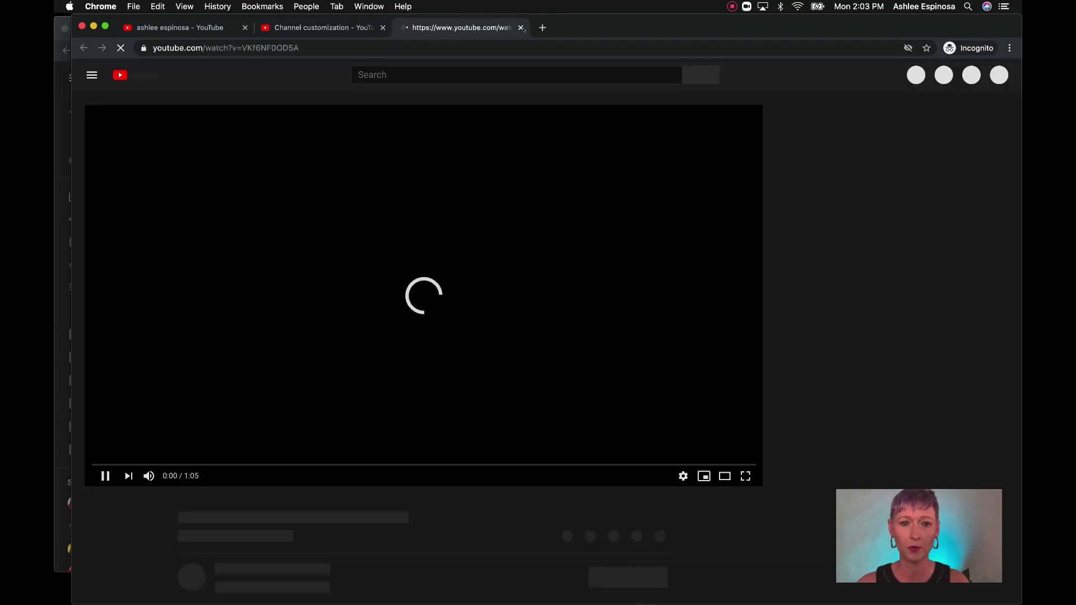
key("super+w")
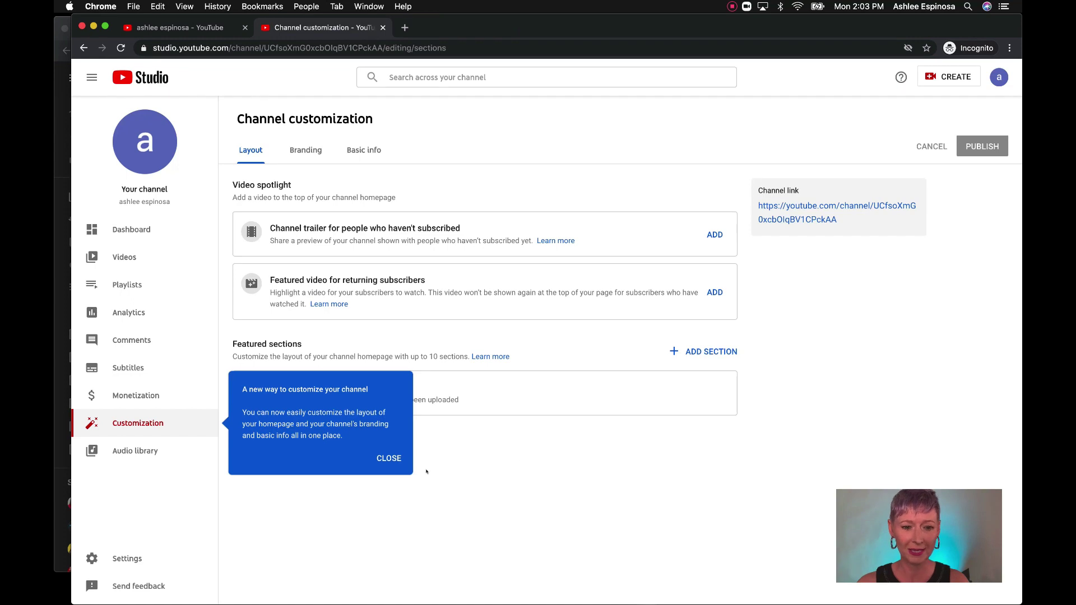
left_click(379, 459)
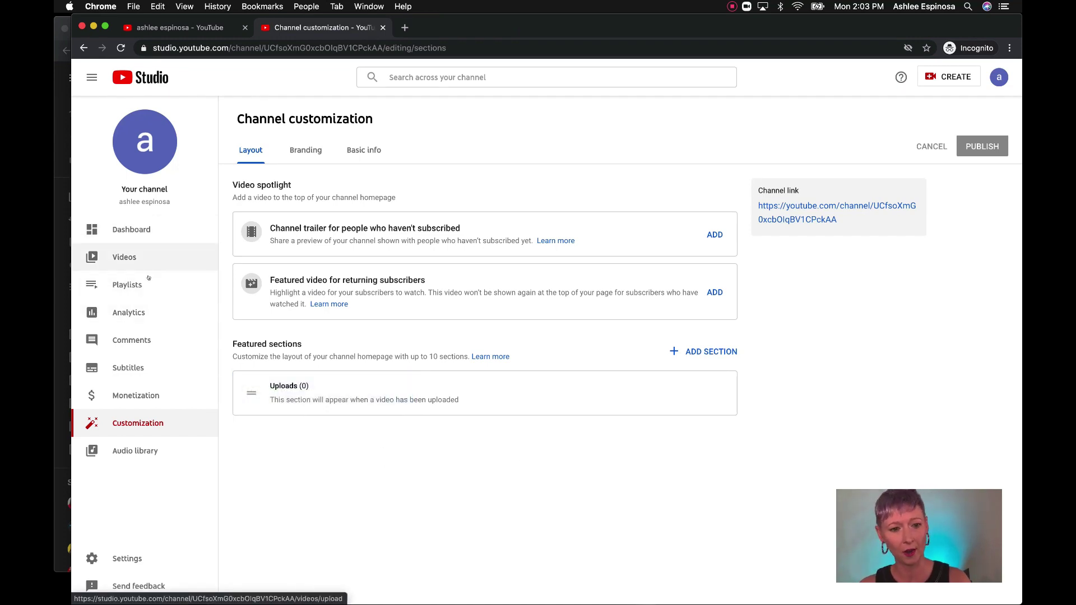
left_click(142, 422)
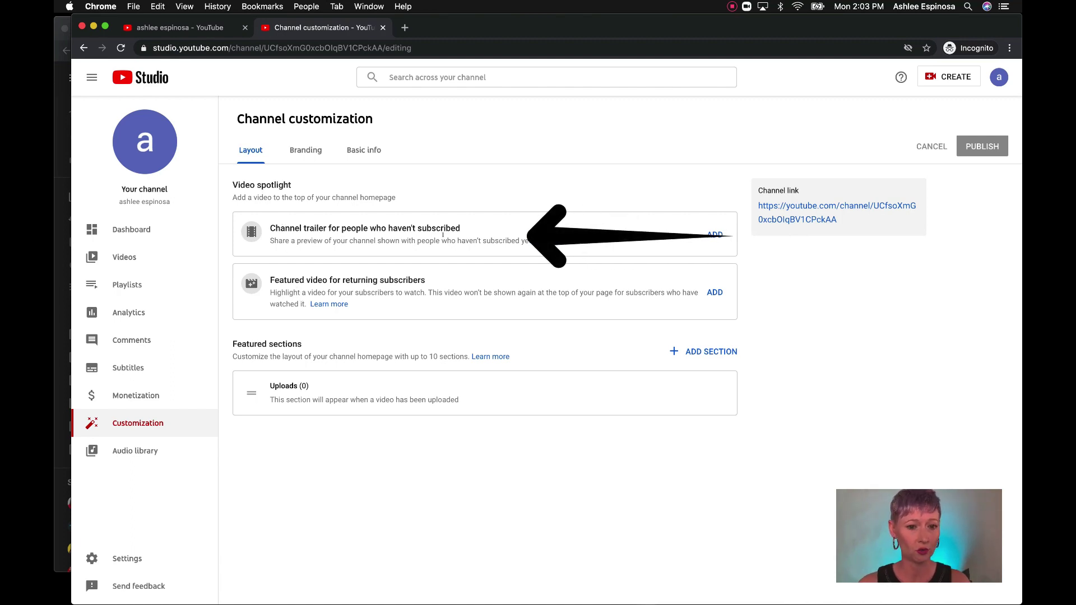
left_click(713, 234)
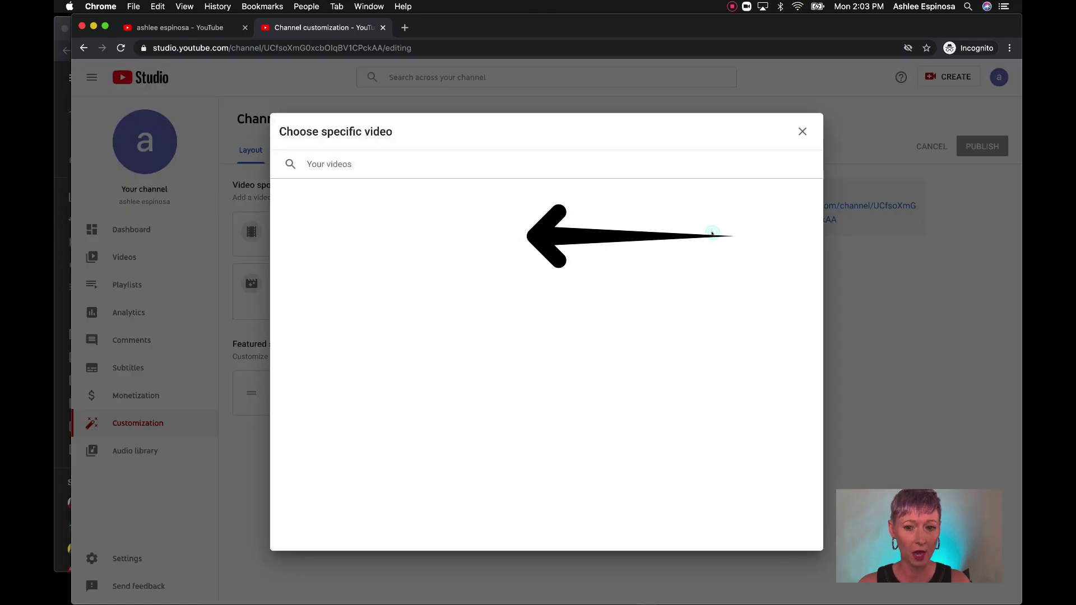
left_click(801, 131)
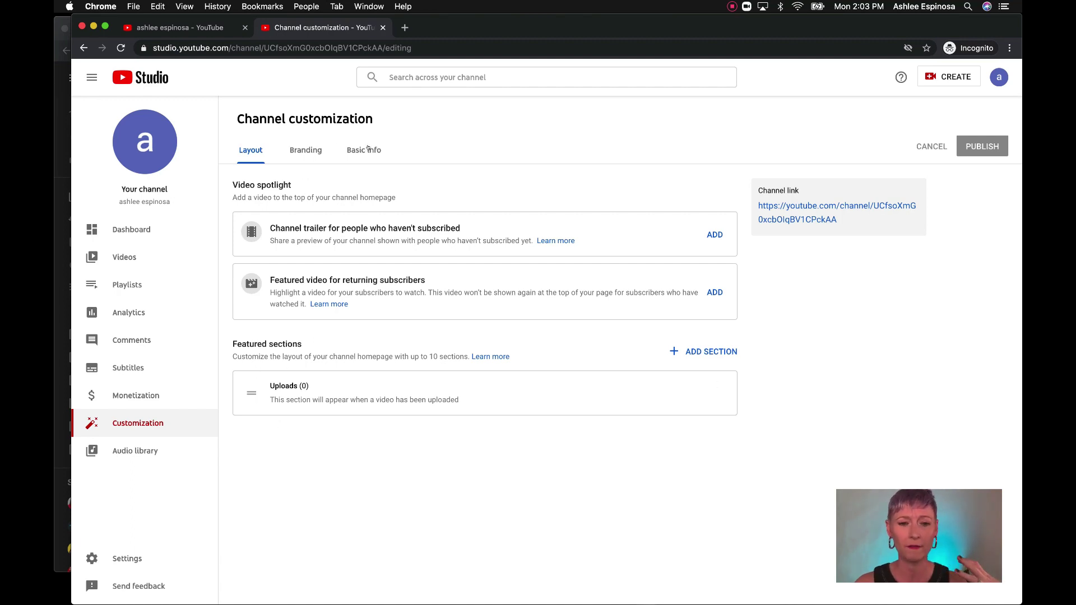
left_click(308, 152)
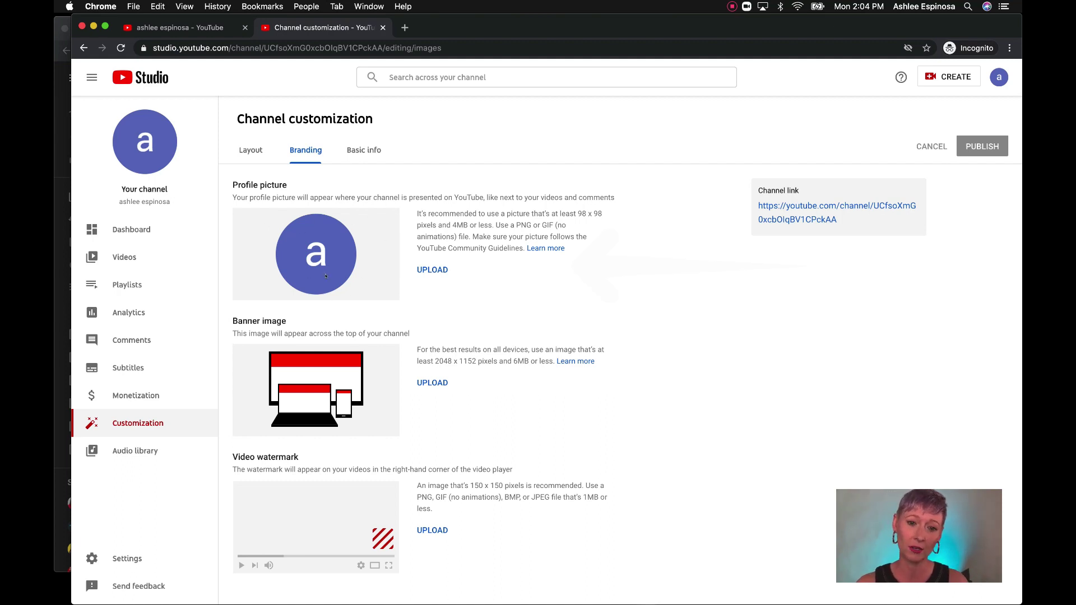
left_click(439, 270)
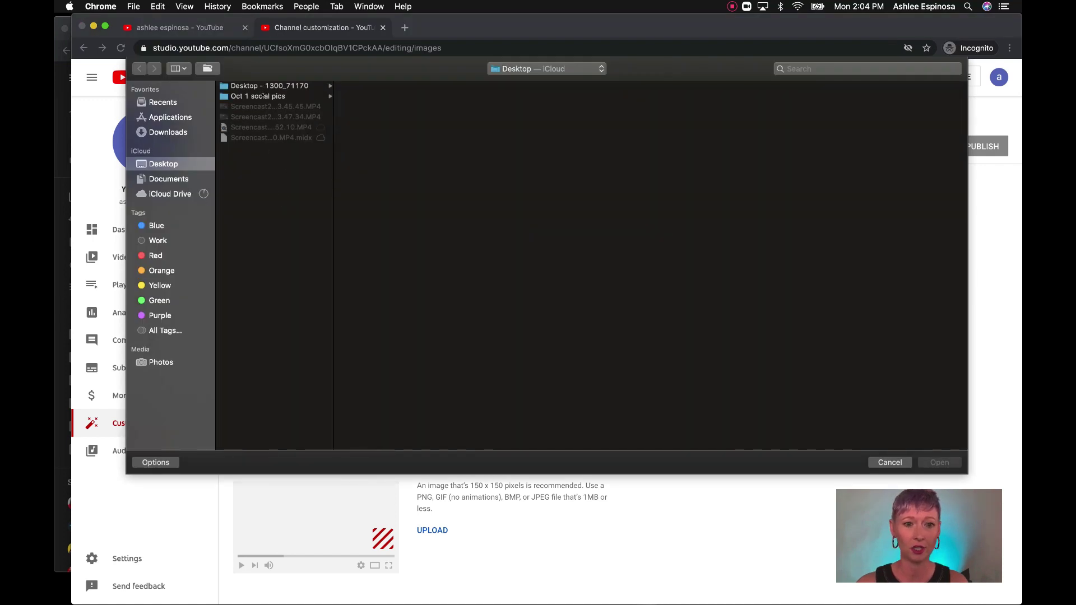
left_click(263, 86)
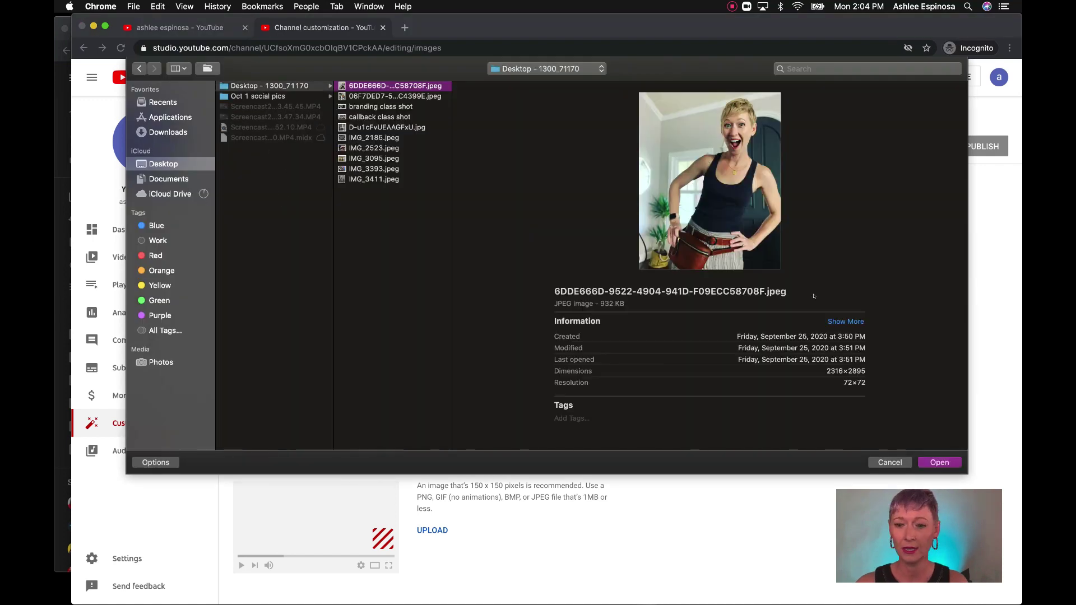
left_click(938, 463)
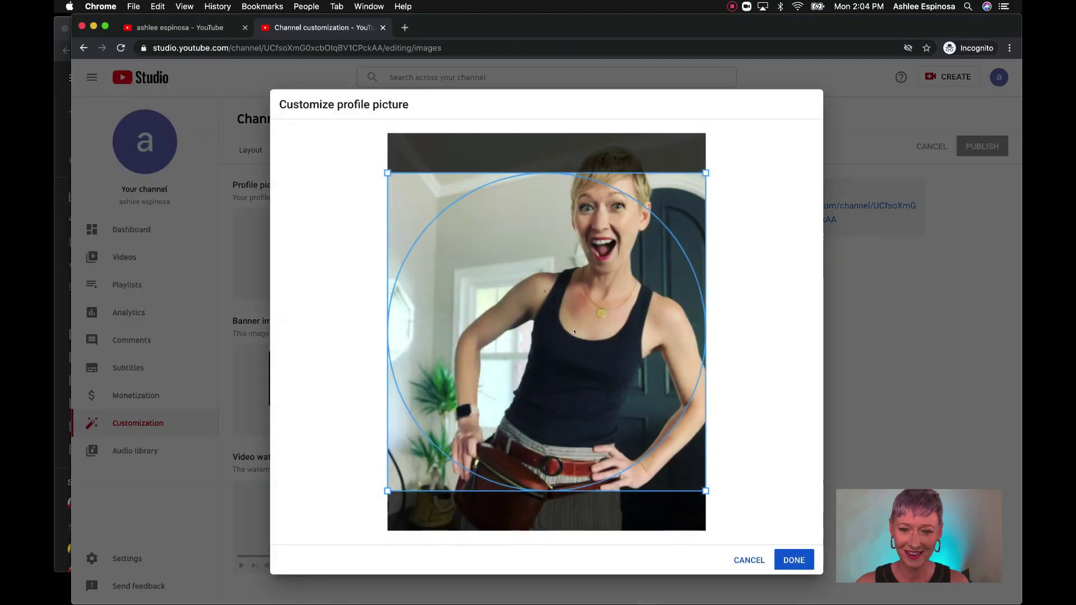
left_click_drag(574, 331, 585, 278)
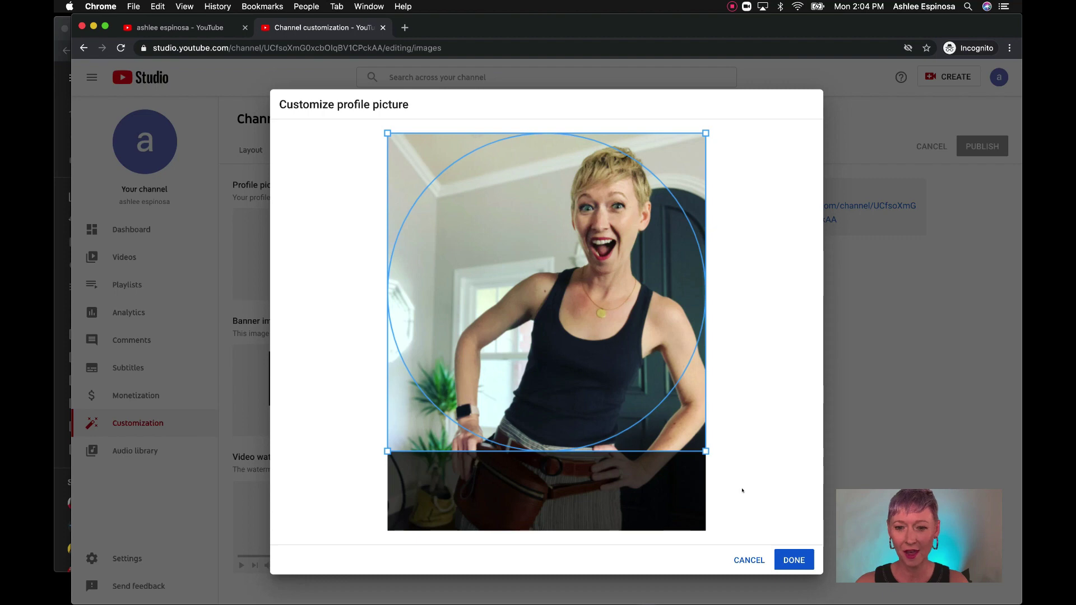
left_click(786, 564)
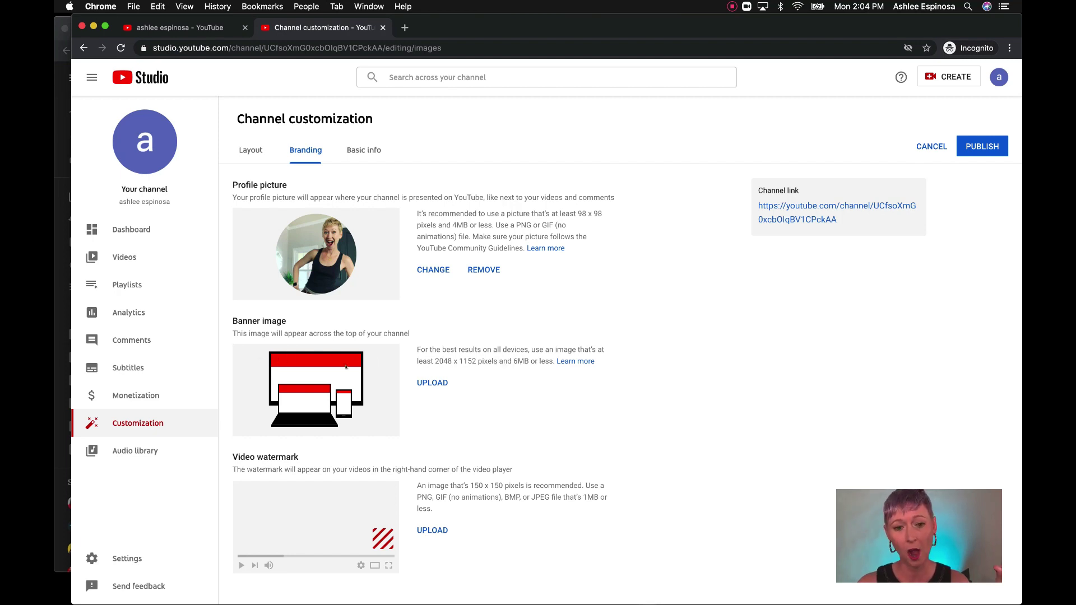
Upload IMG_3393.jpeg as the banner image, moving the crop area to the photo's upper edge
left_click(429, 380)
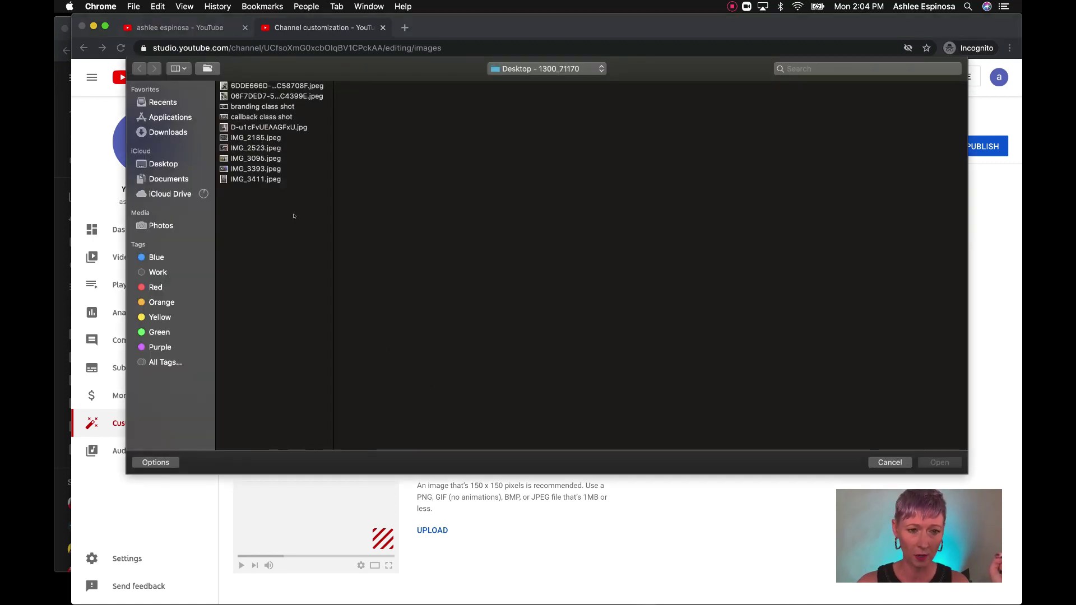
left_click(264, 168)
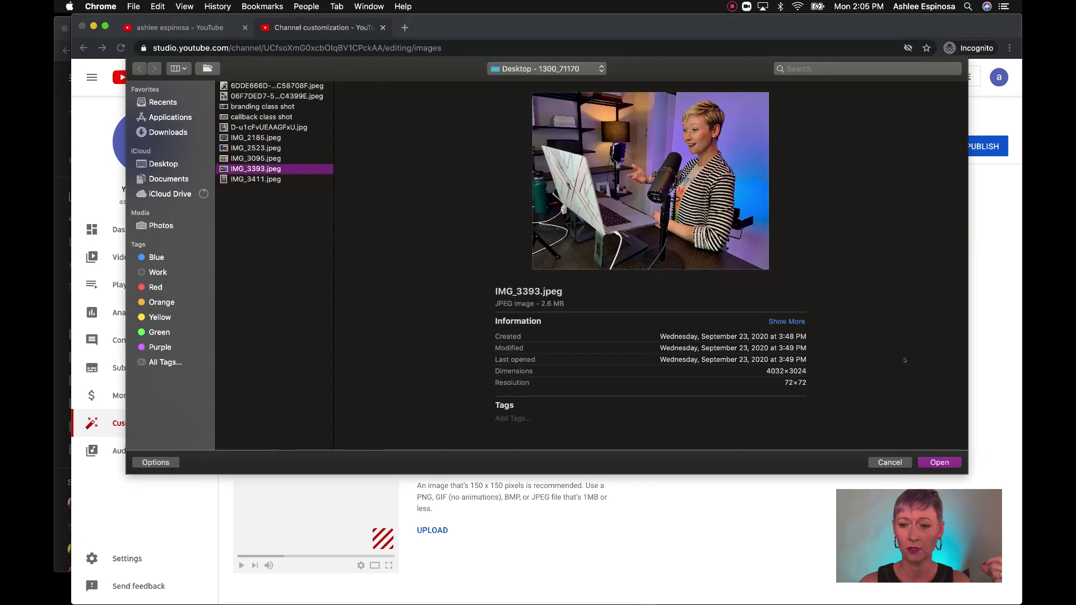
left_click(937, 463)
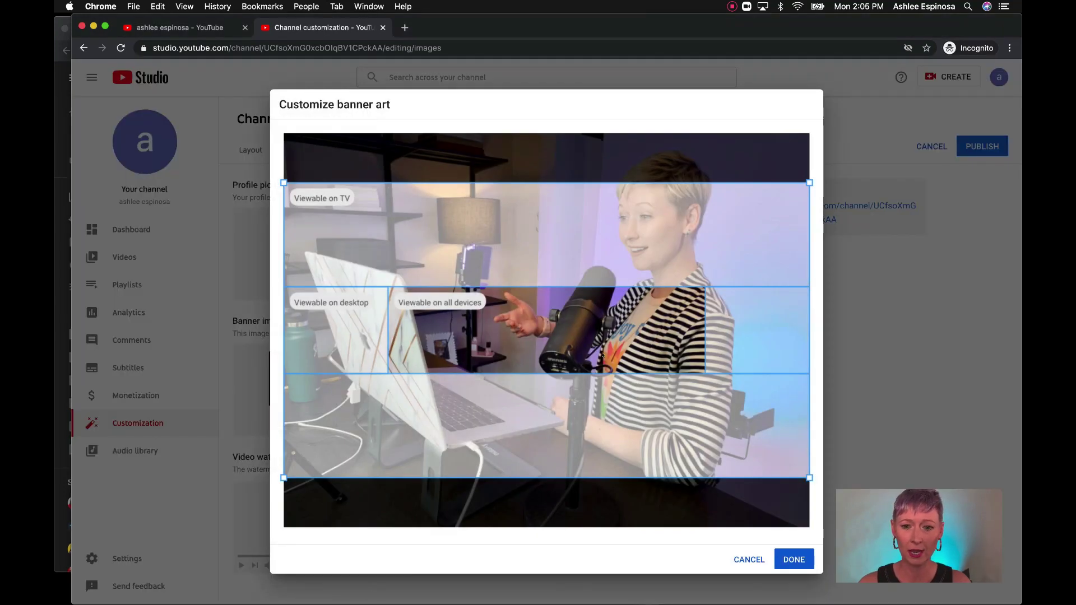
left_click_drag(603, 356, 607, 300)
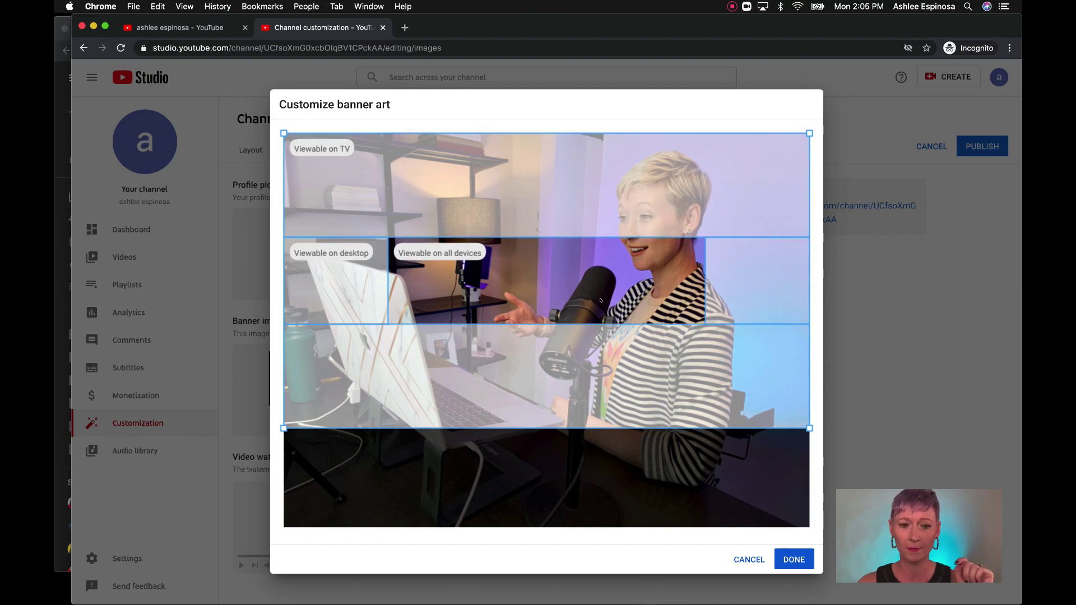
left_click_drag(558, 282, 710, 234)
left_click_drag(459, 277, 468, 250)
left_click_drag(630, 409, 640, 418)
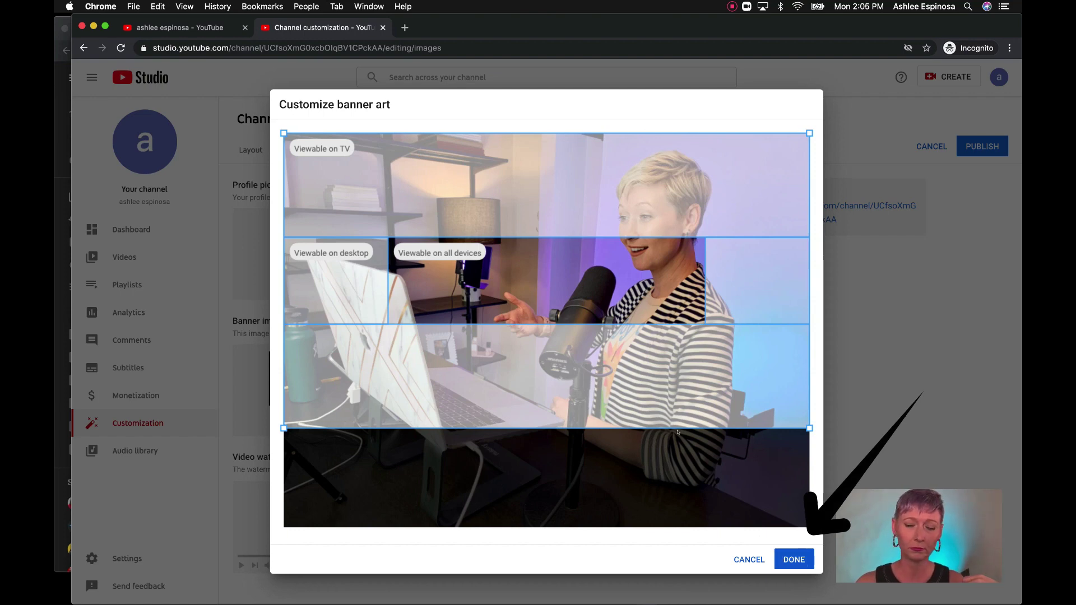
left_click(795, 560)
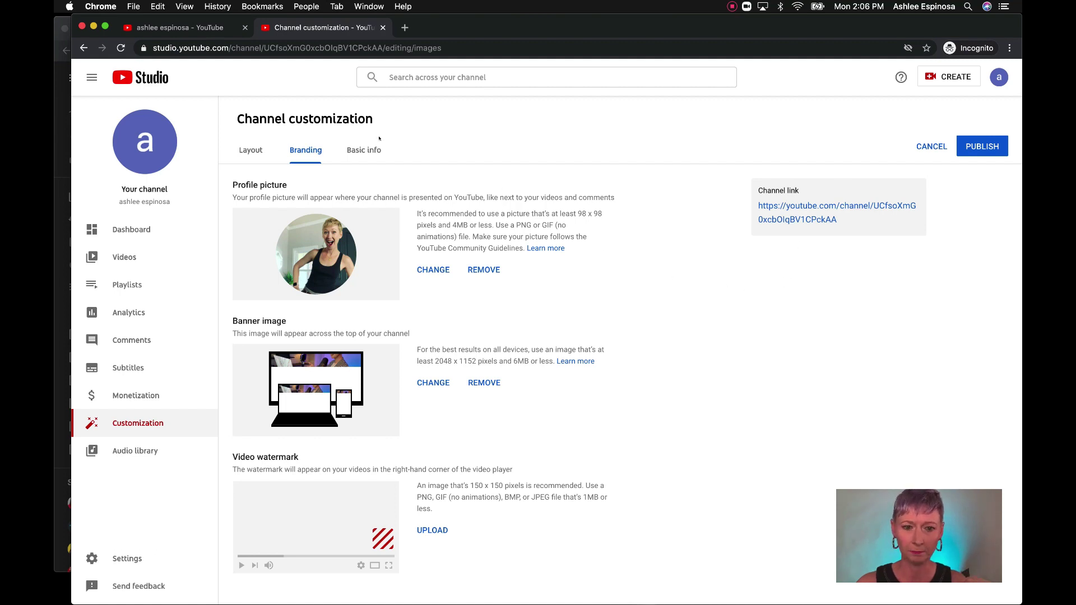
Enter "bio" as the channel description in the new channel's basic info
left_click(368, 151)
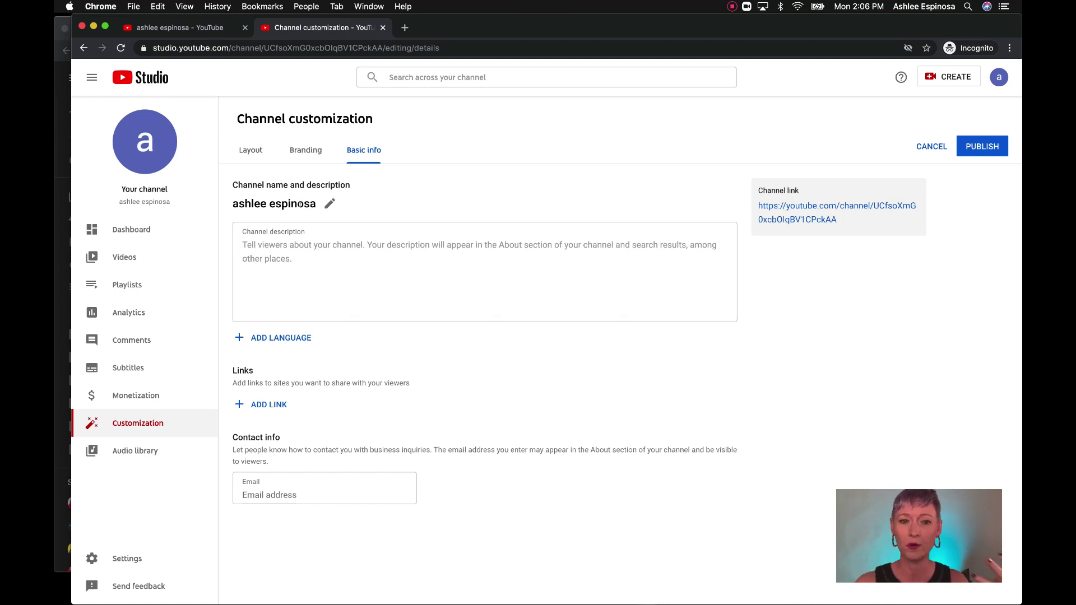
left_click(310, 264)
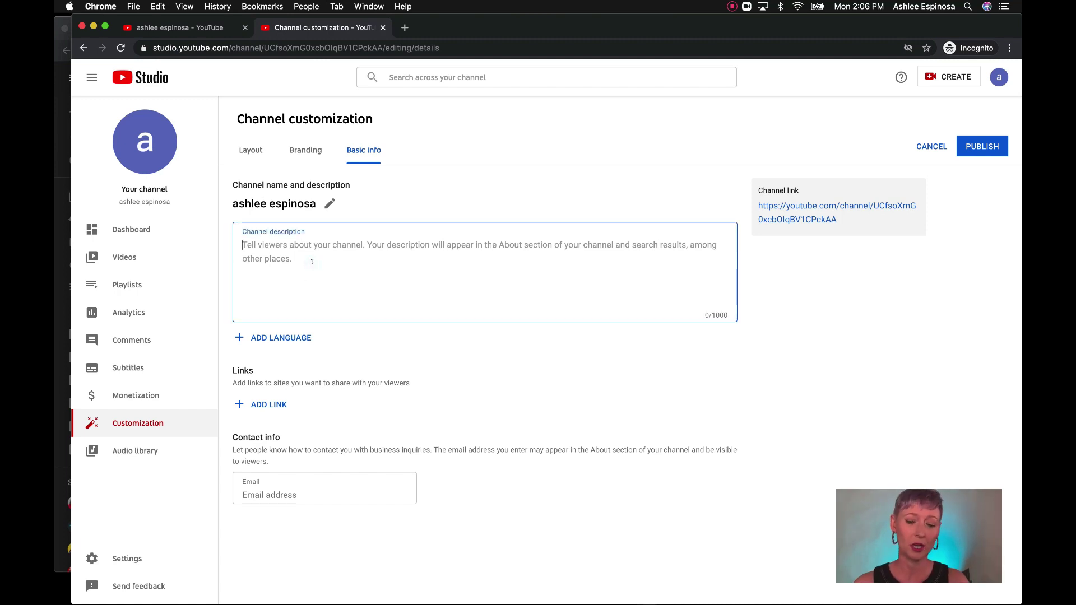
type("bip")
key("BackSpace")
type("o")
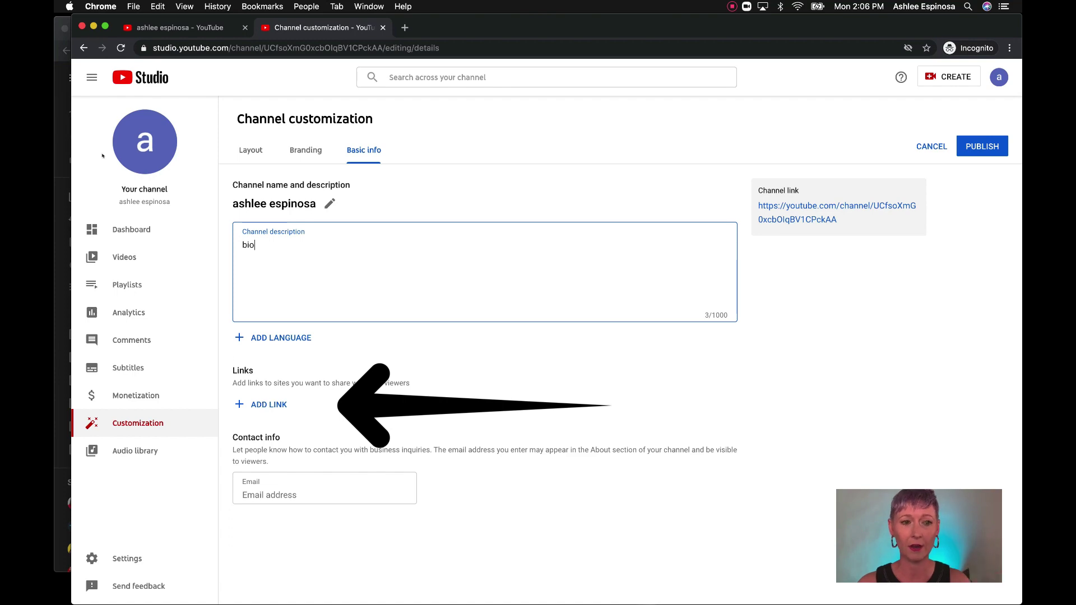
Check the banner links on the established channel's page, and add a link titled "Official Website" to the new channel
left_click(66, 153)
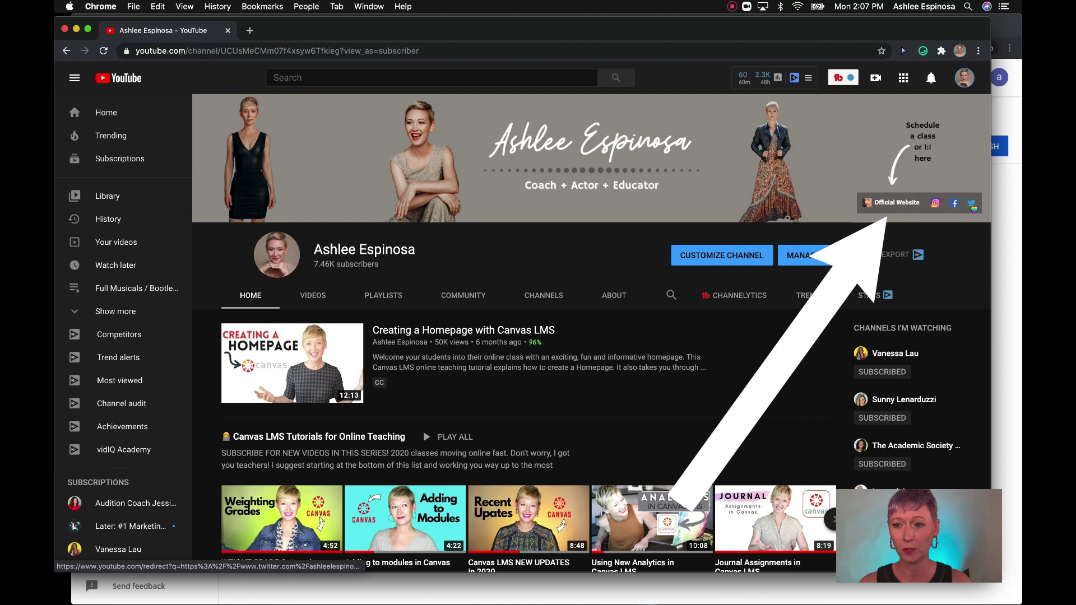
left_click(995, 234)
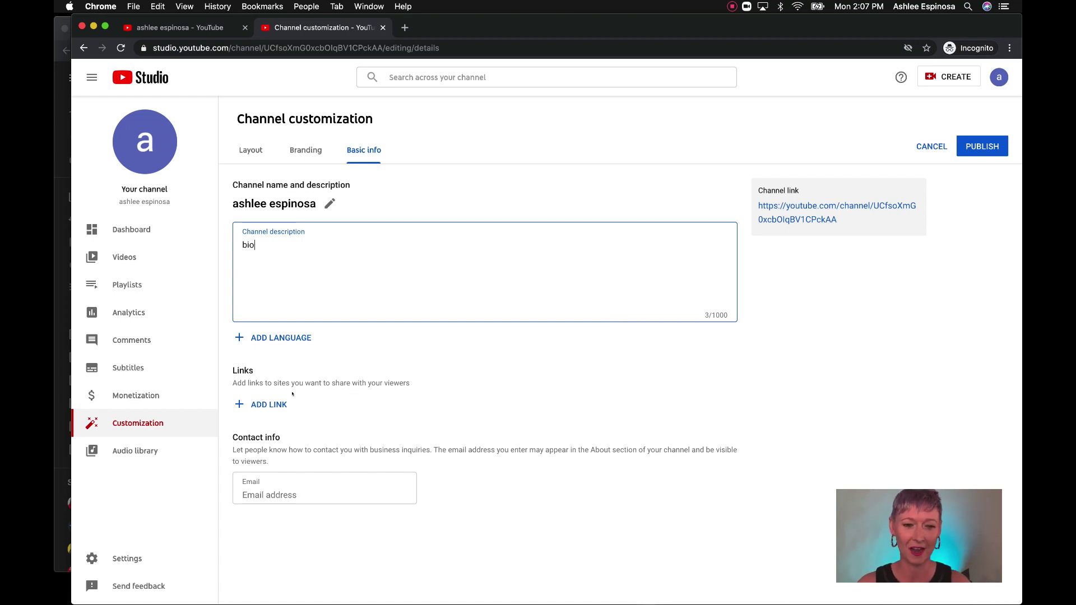
left_click(266, 404)
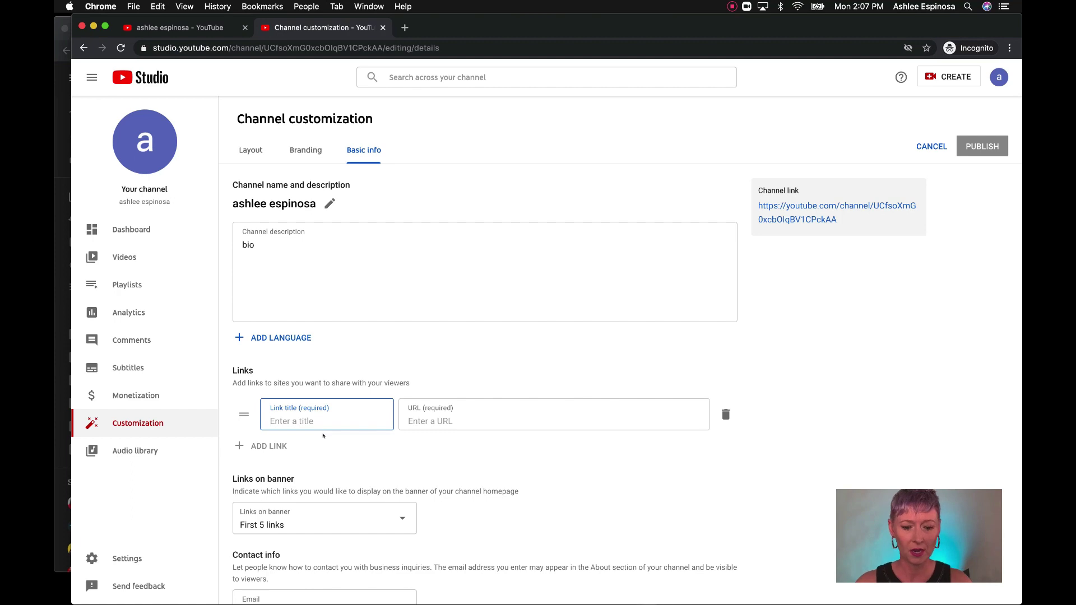
type("Official ")
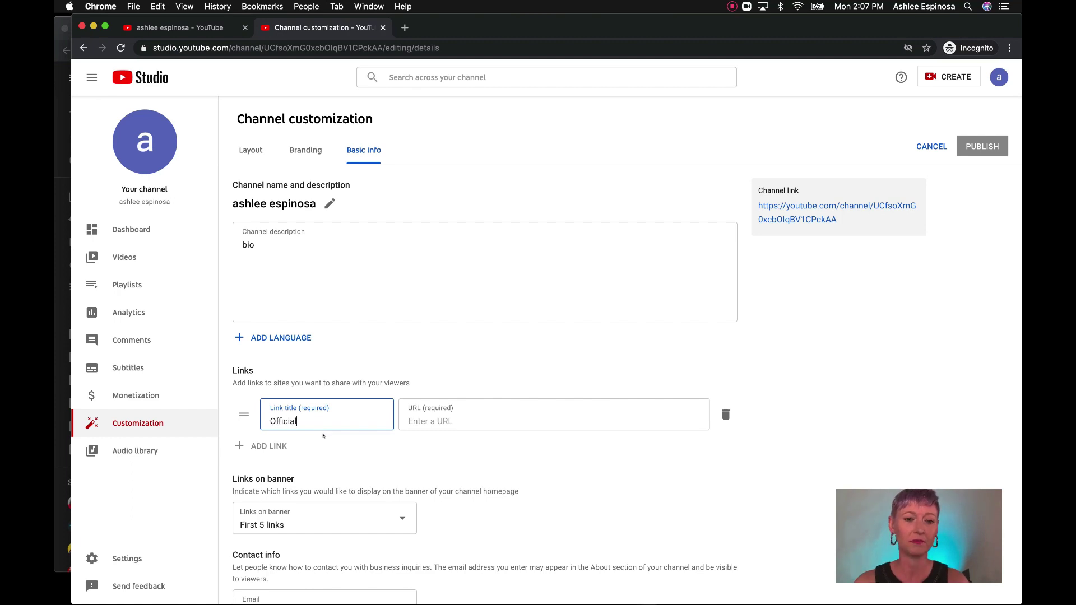
type("Webiste")
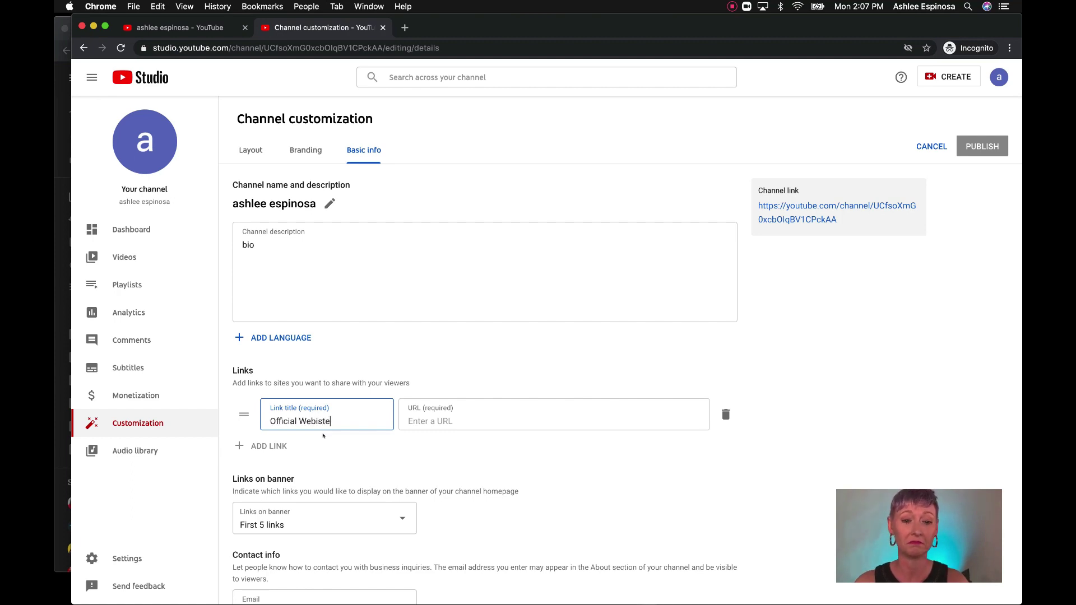
key("BackSpace")
key("BackSpace")
key("BackSpace")
key("BackSpace")
type("site")
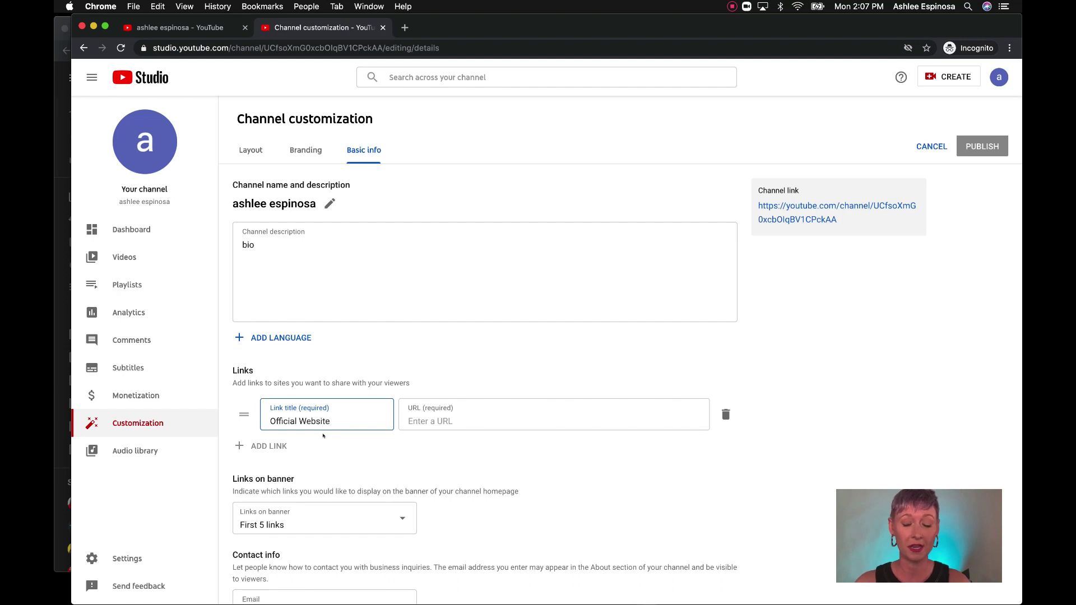
left_click(448, 422)
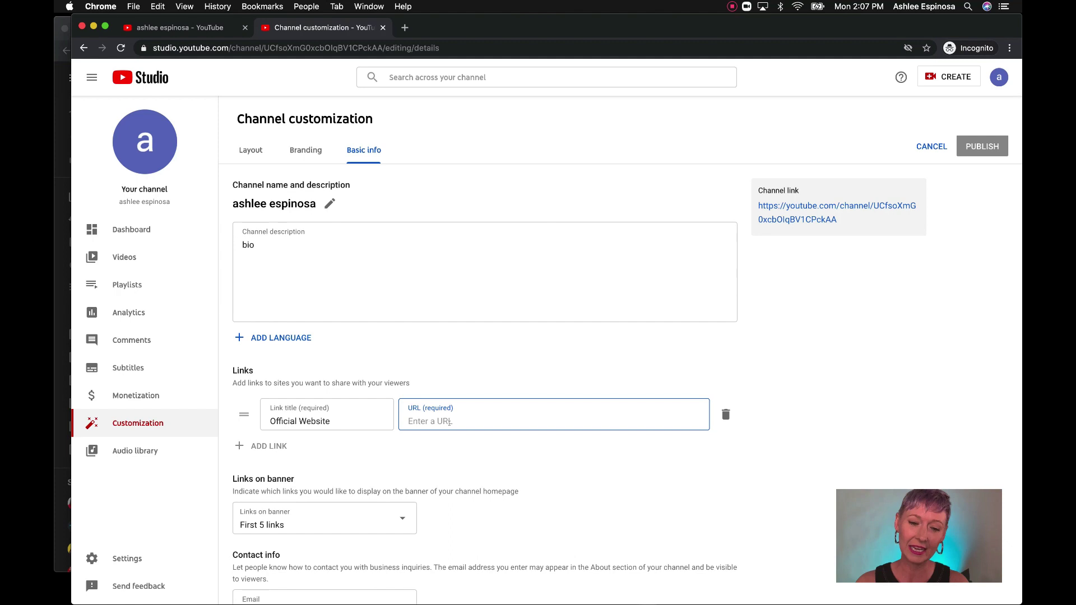
type("www")
key("BackSpace")
key("BackSpace")
key("BackSpace")
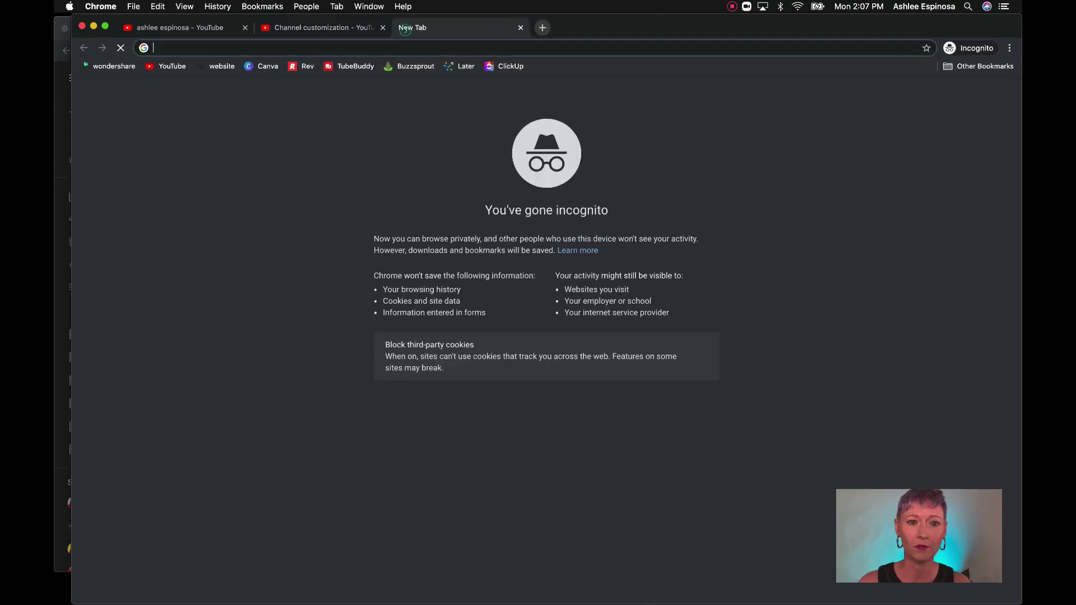
Open the channel owner's official website in a new browser tab and copy its address
left_click(404, 27)
type("ashleeespinosa.com")
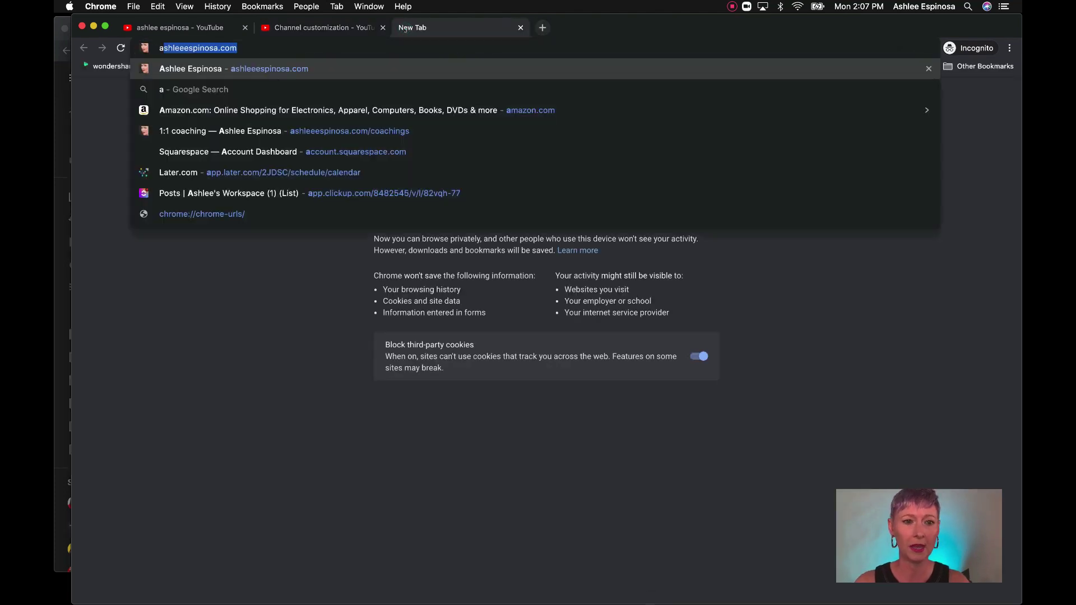
key("Return")
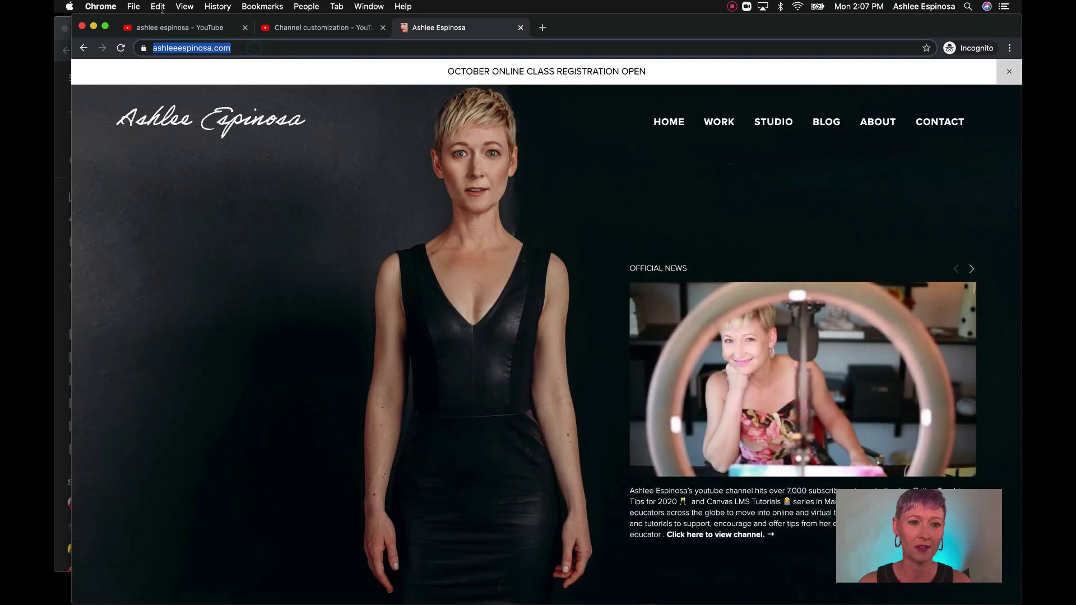
left_click(158, 7)
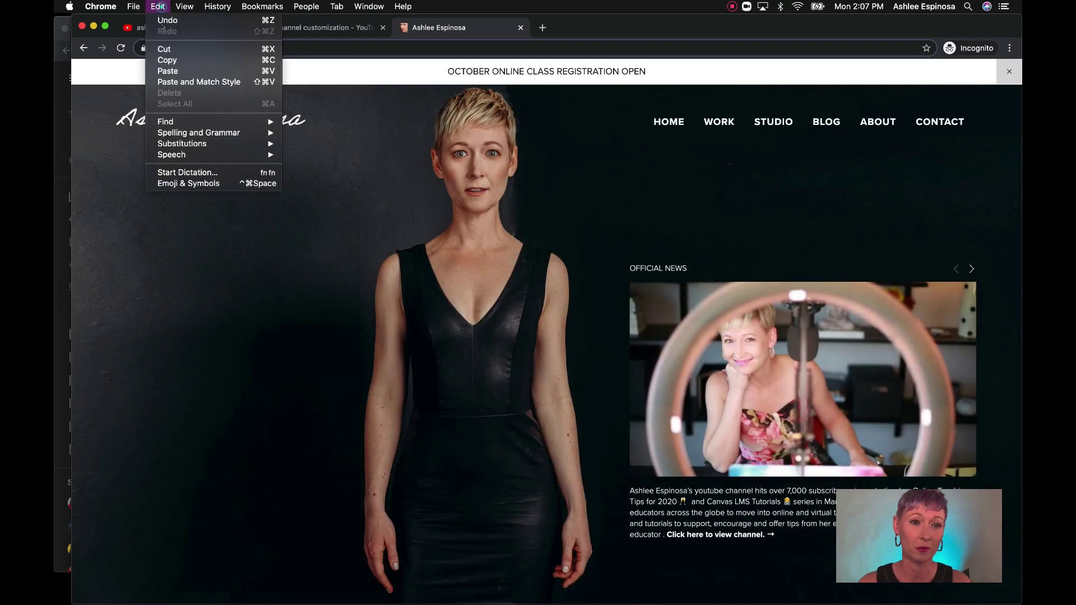
left_click(167, 60)
Return to the channel customization page and paste the copied address as the Official Website link's URL
left_click(328, 27)
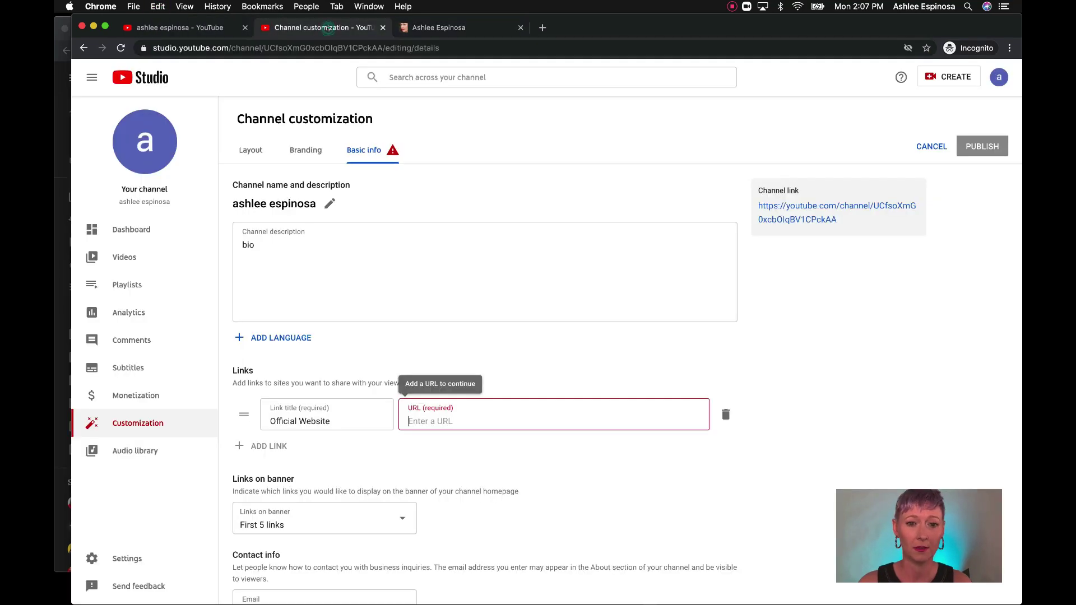
left_click(158, 7)
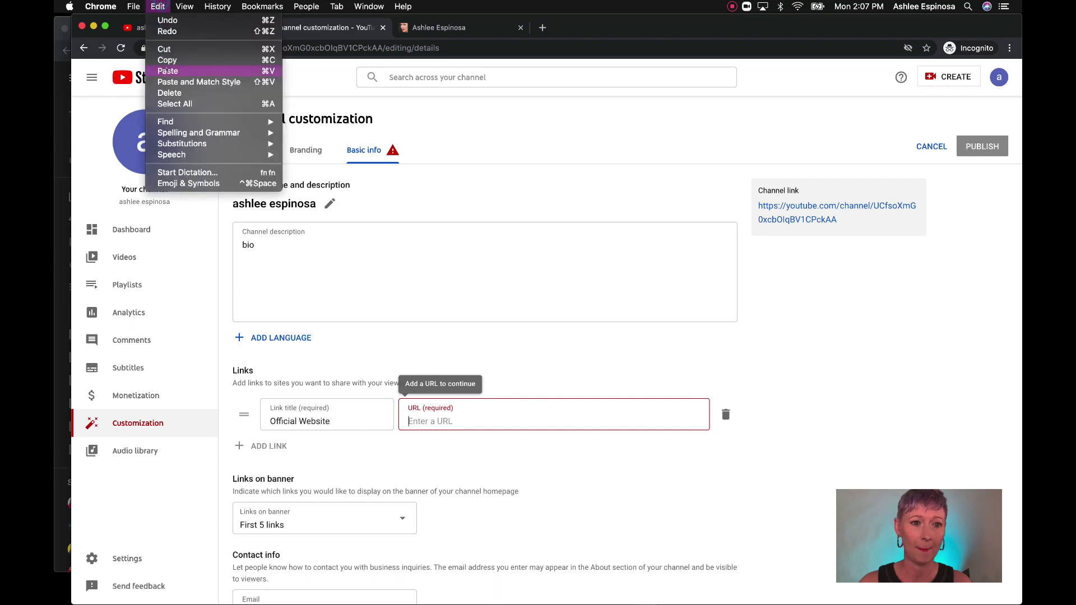
left_click(168, 71)
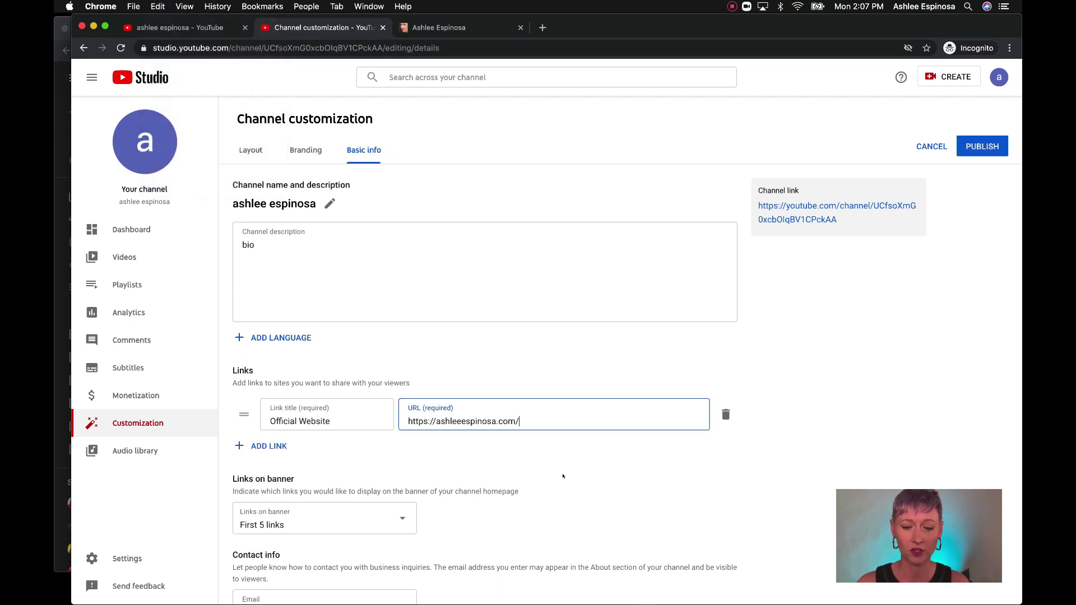
Add a second link titled "Instagram" with the full https URL of the channel owner's Instagram profile
left_click(270, 444)
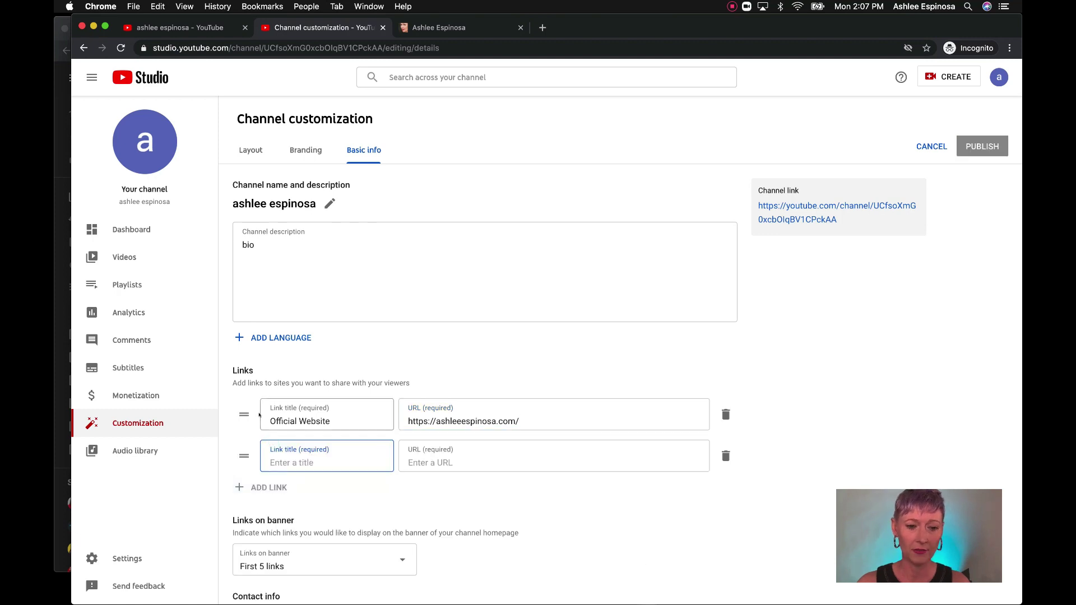
mouse_move(243, 413)
left_mouse_down()
mouse_move(243, 453)
mouse_move(239, 405)
left_mouse_up()
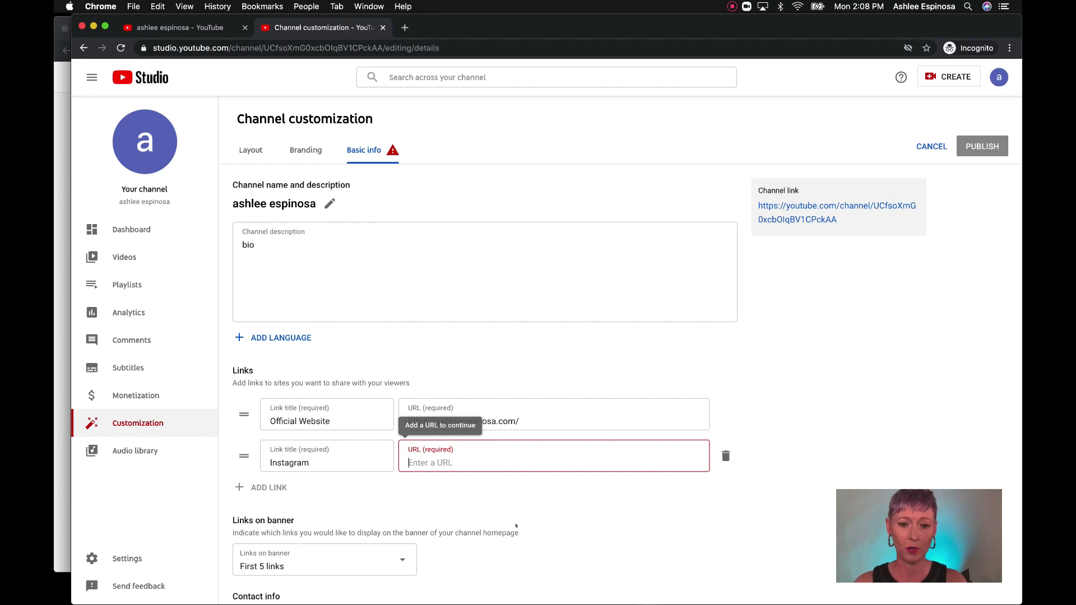
type("https")
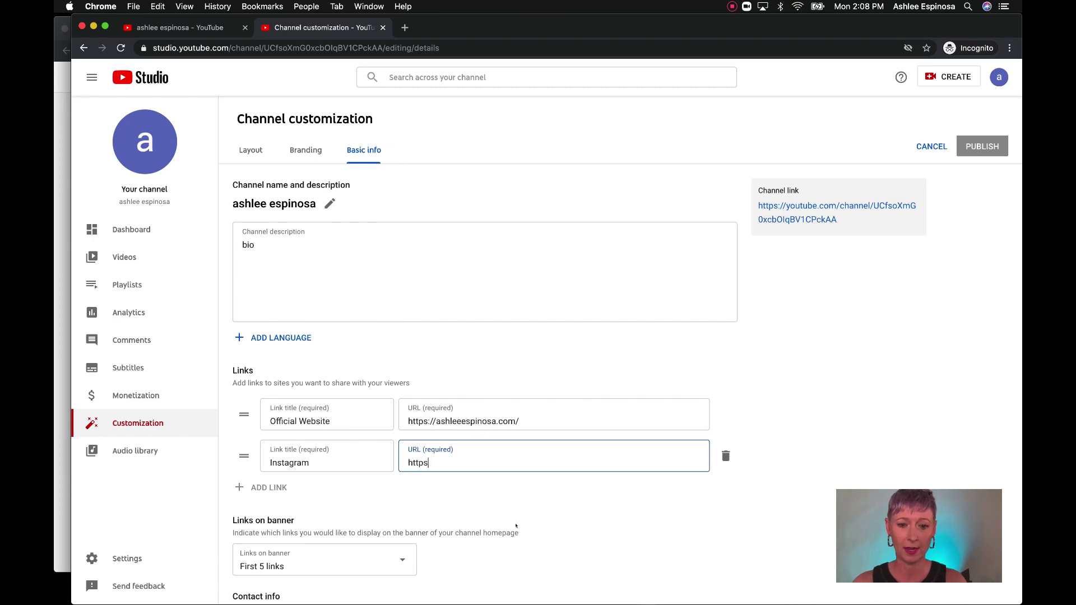
type("://instagram/")
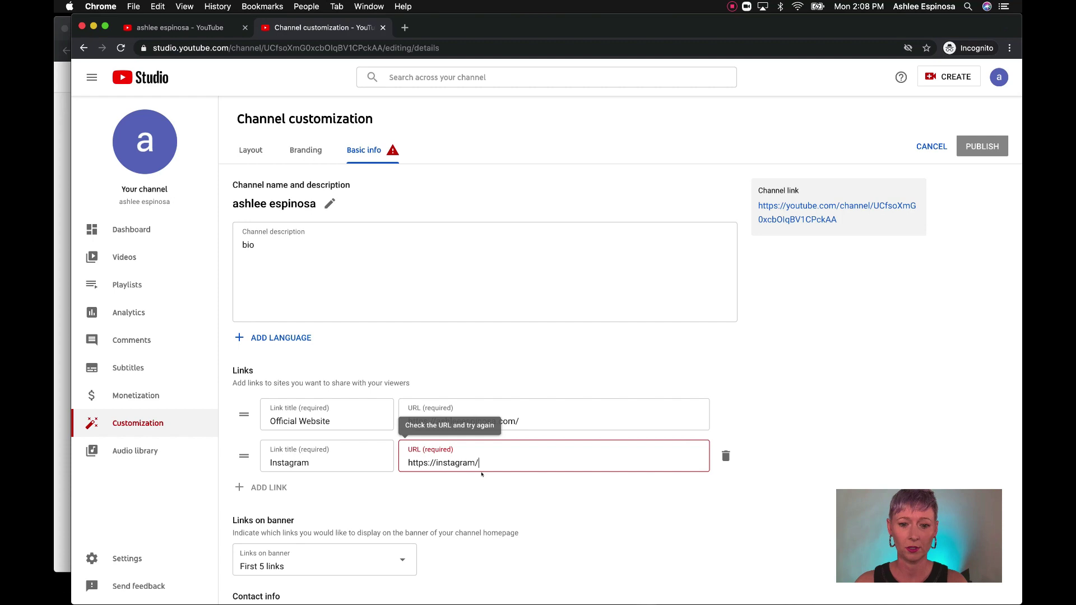
key("BackSpace")
type(".com/ashl")
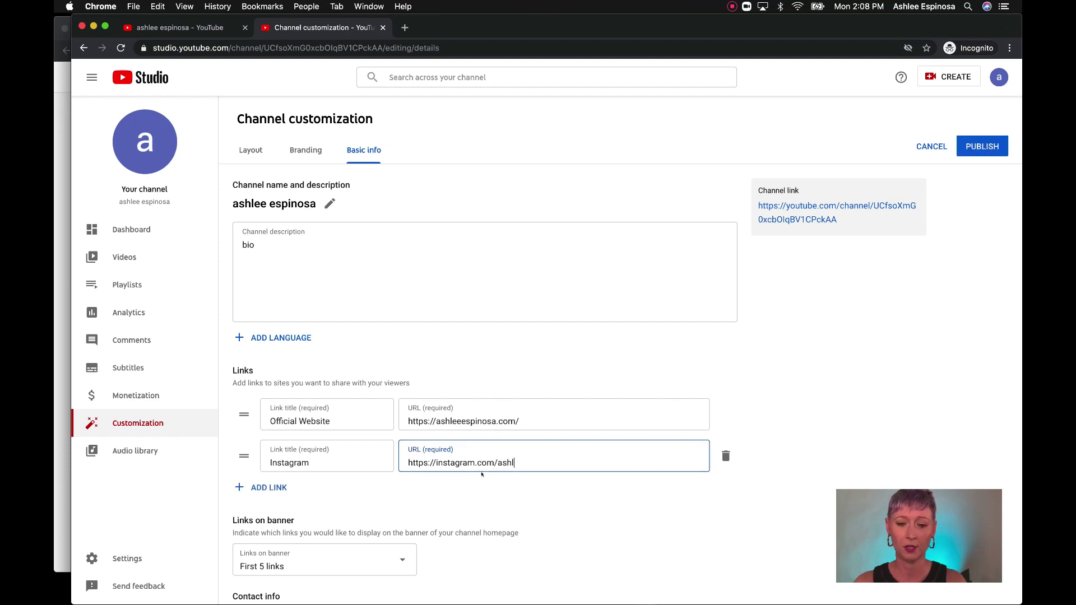
type("eelynn")
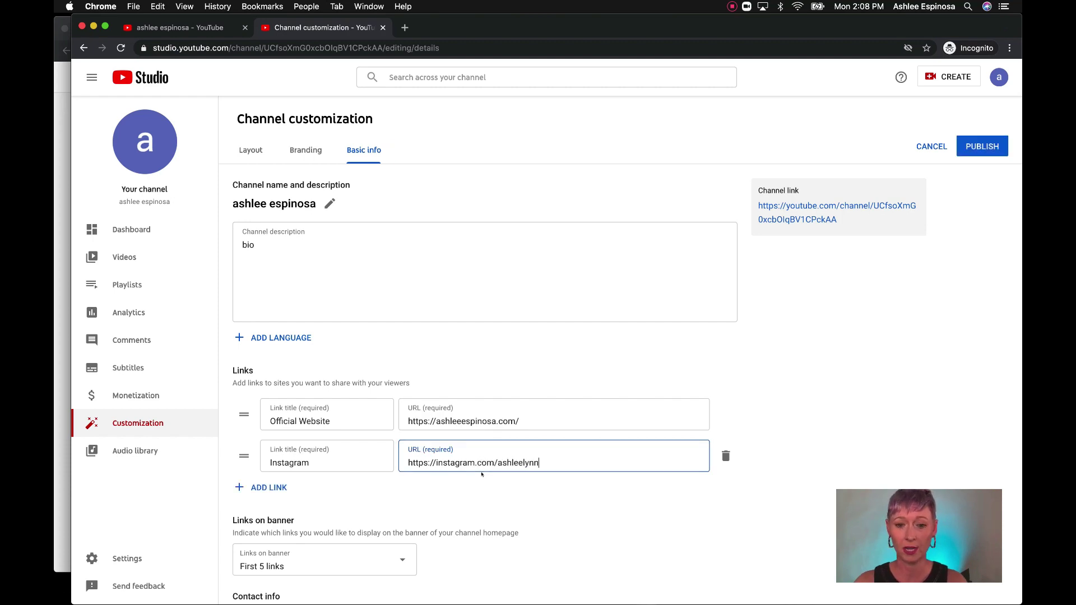
type("espinosa")
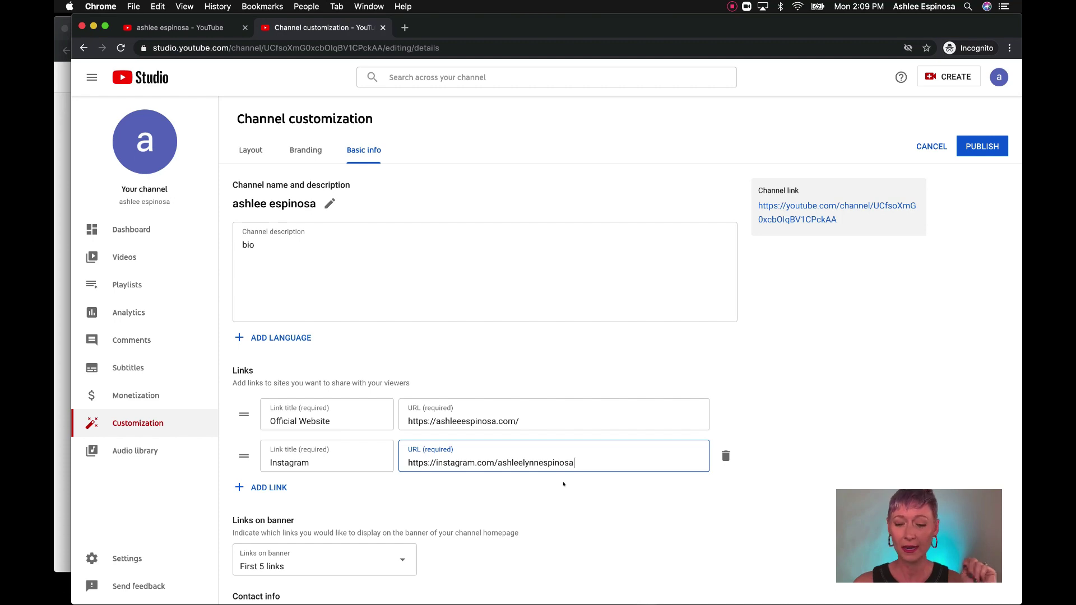
left_click(271, 487)
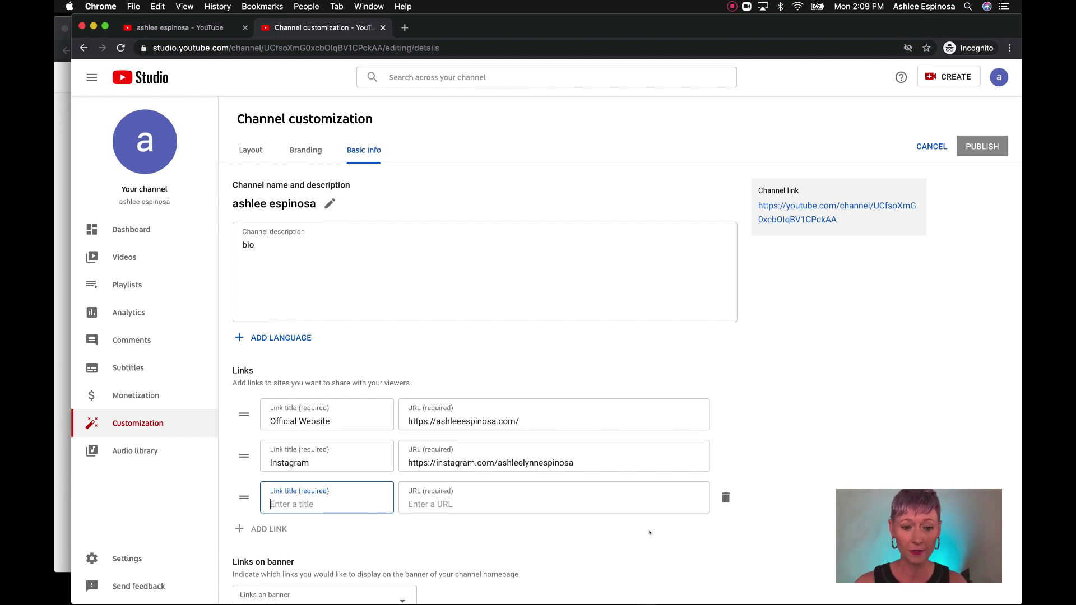
scroll(650, 532, "down", 2)
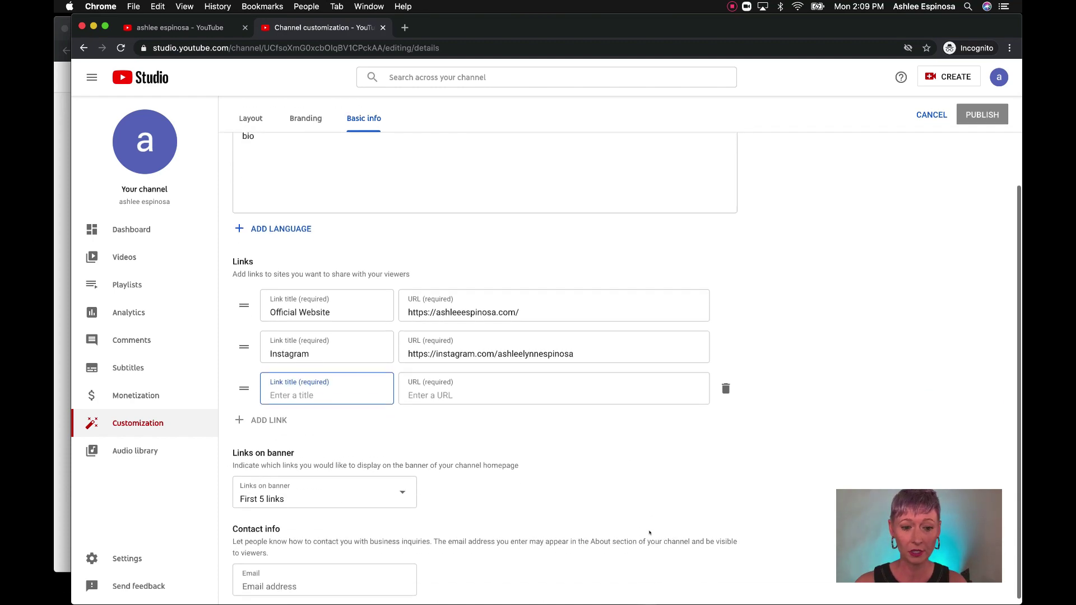
left_click(403, 488)
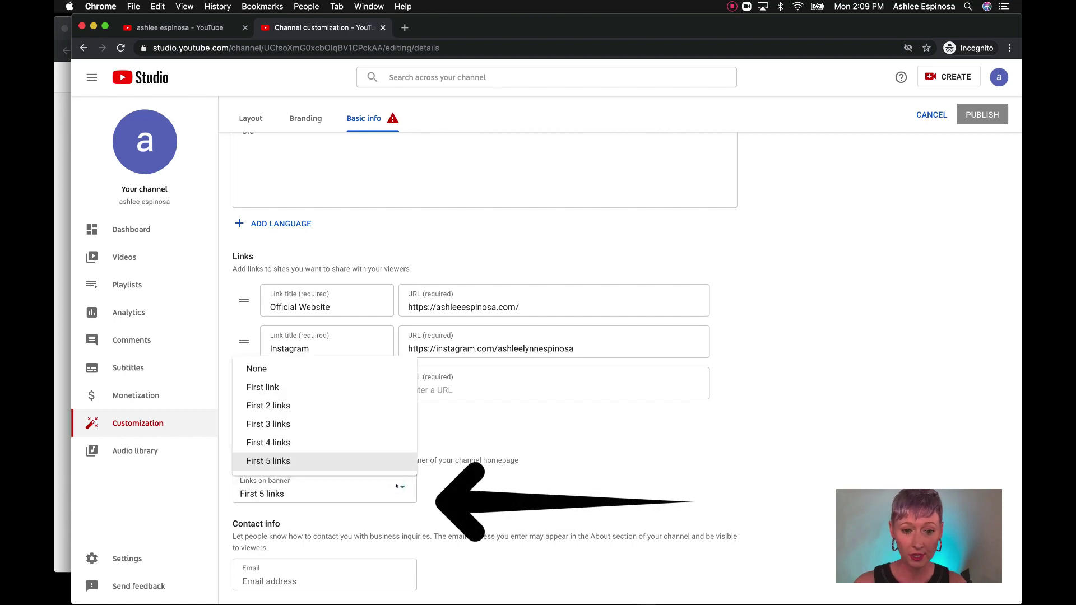
left_click(397, 487)
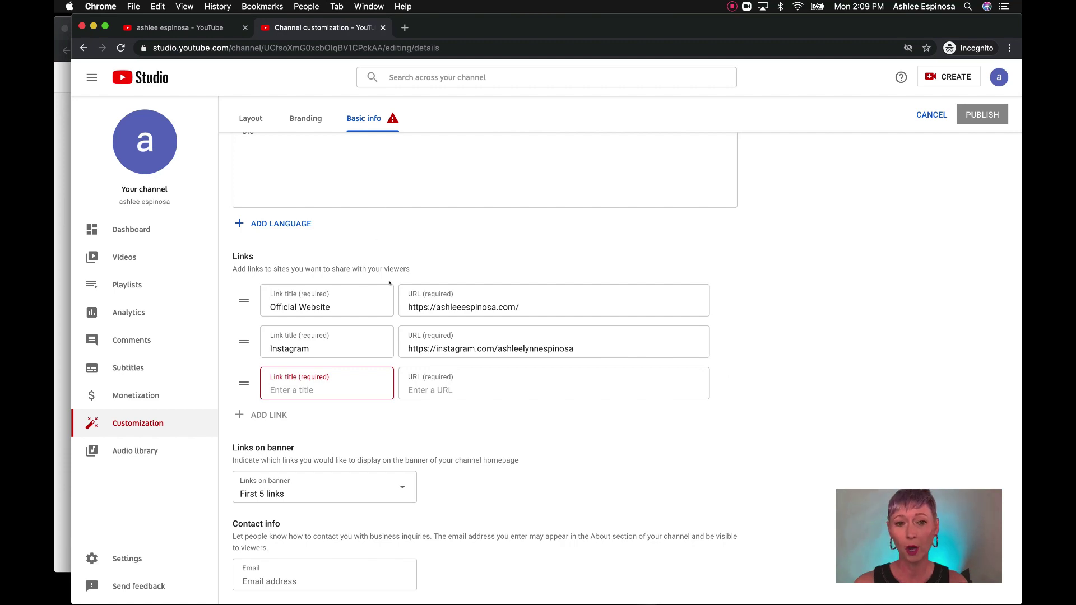
left_click(724, 381)
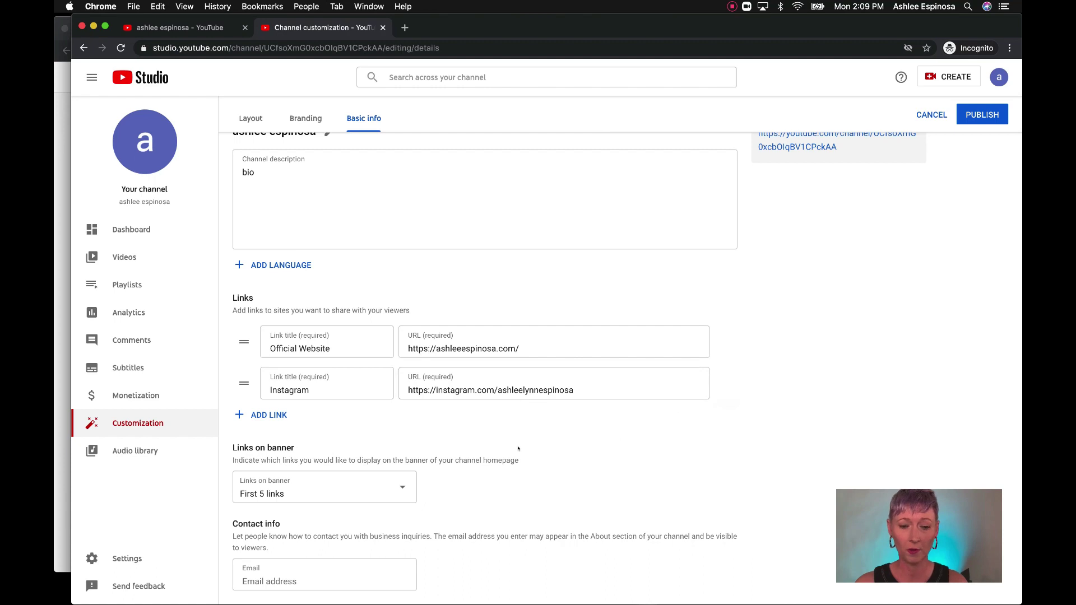
Display only the first link on the banner, comparing with the established channel's banner links, and publish the changes
left_click(401, 489)
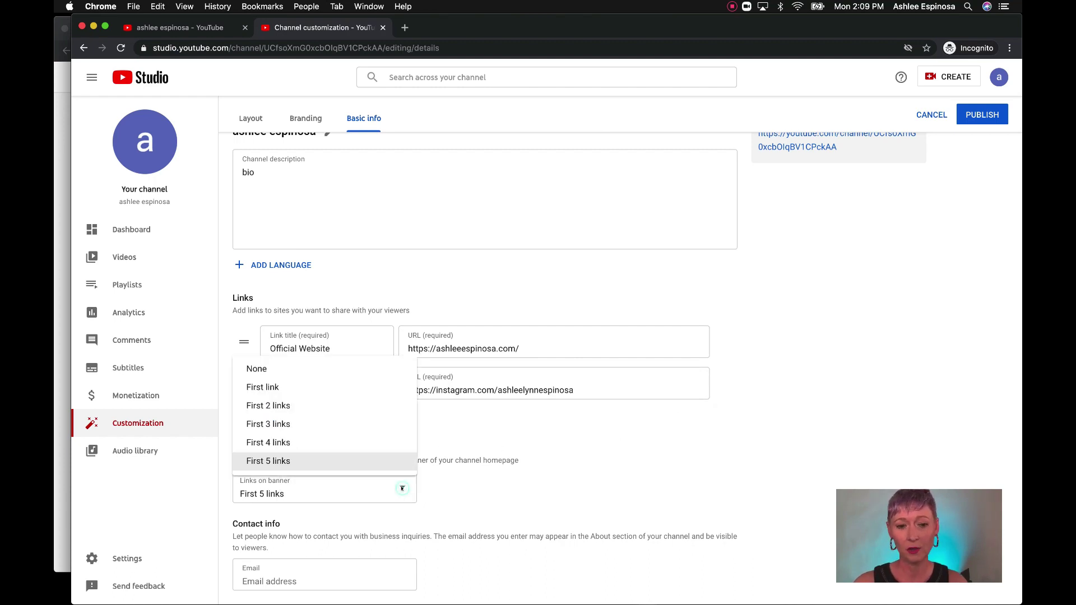
left_click(349, 392)
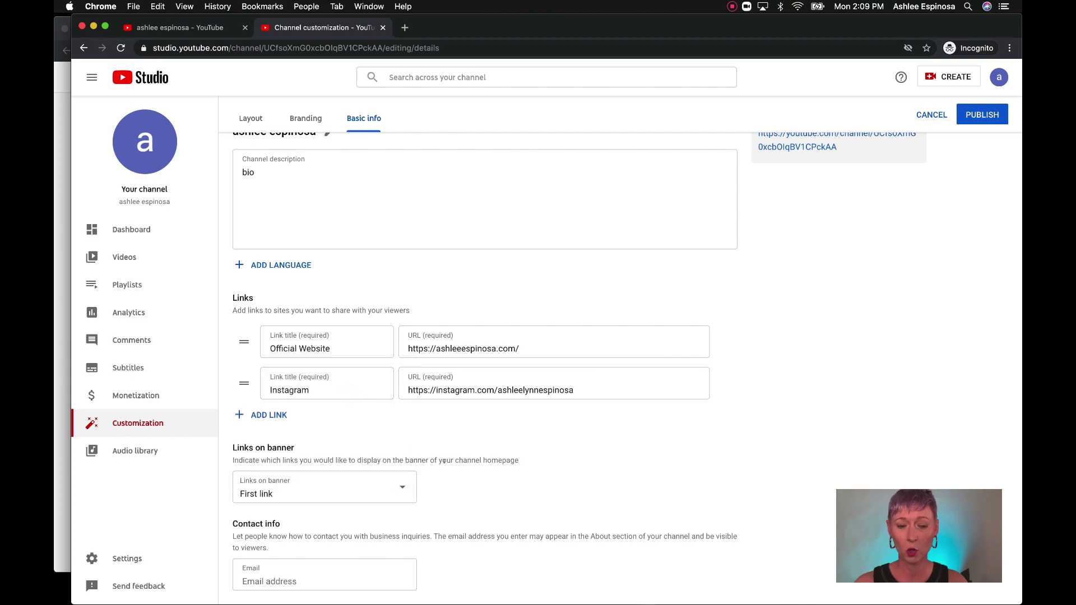
key("super+grave")
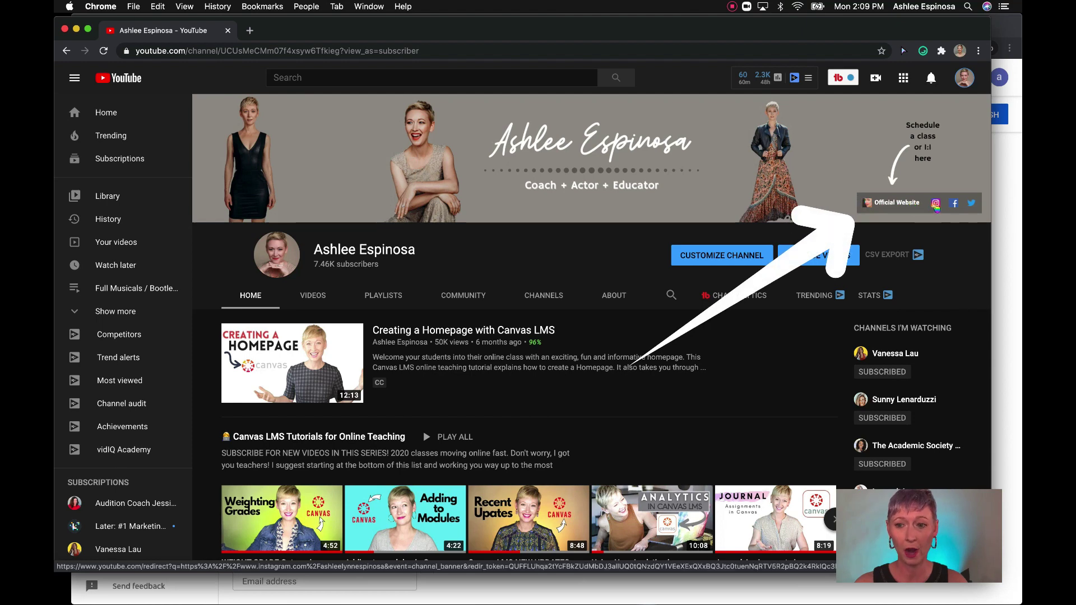
left_click(1007, 26)
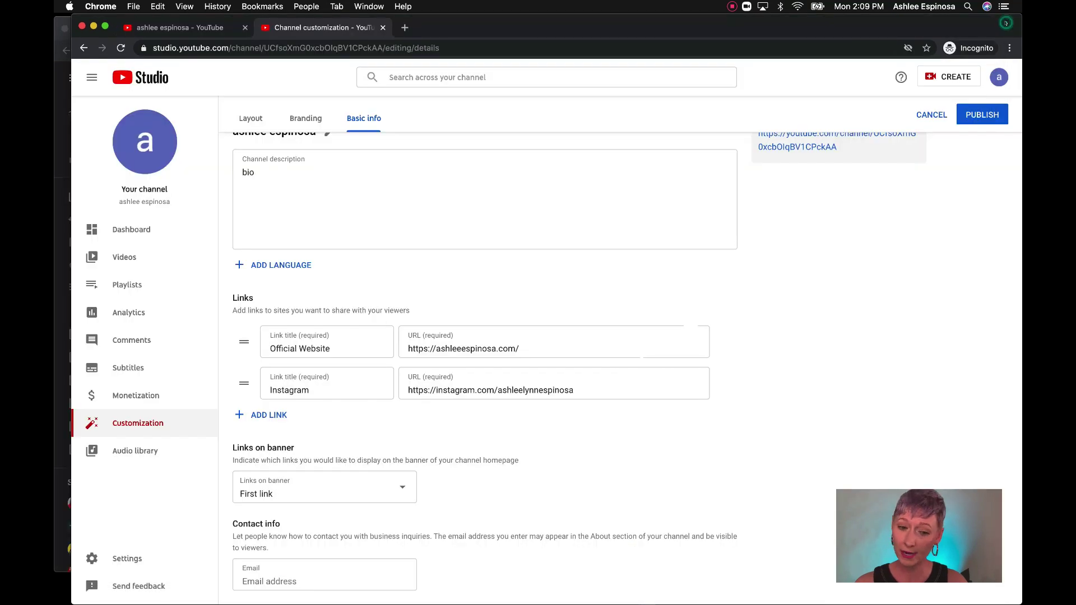
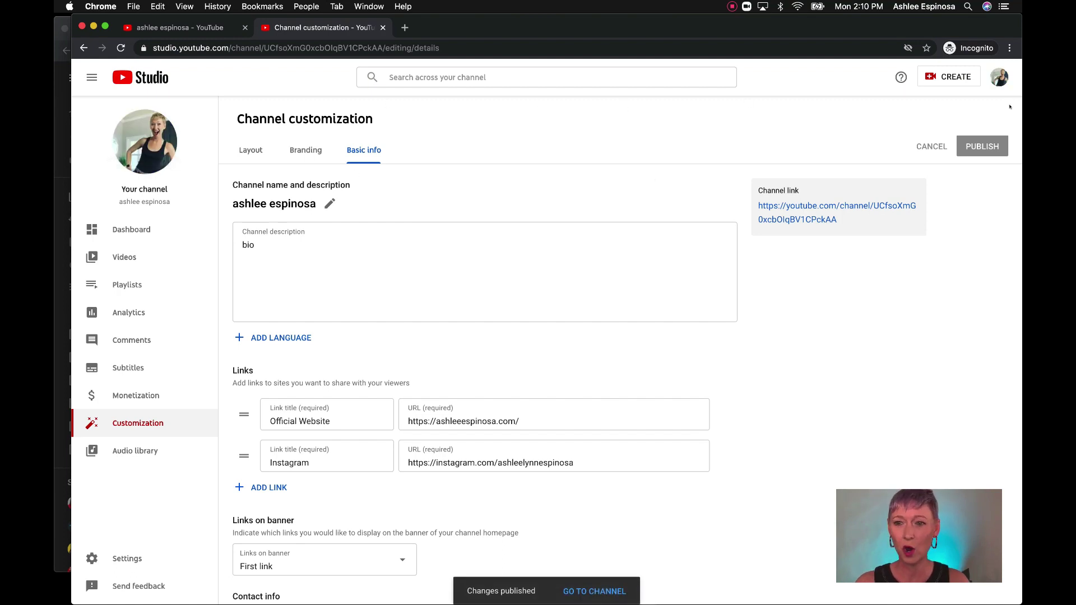
Open the new channel's public page and review the description and links in its About section
left_click(1000, 77)
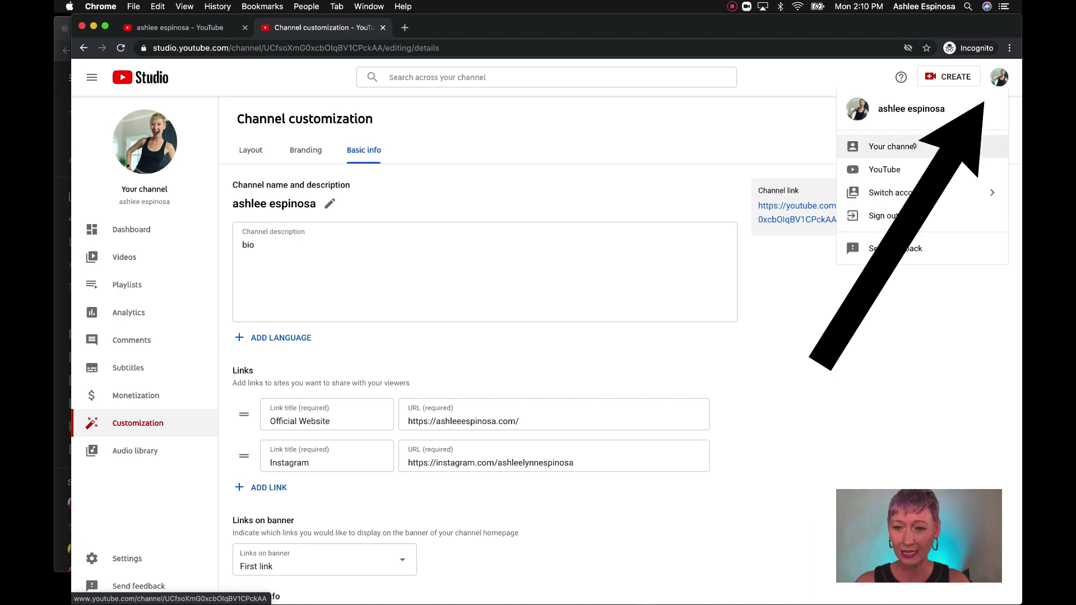
left_click(915, 147)
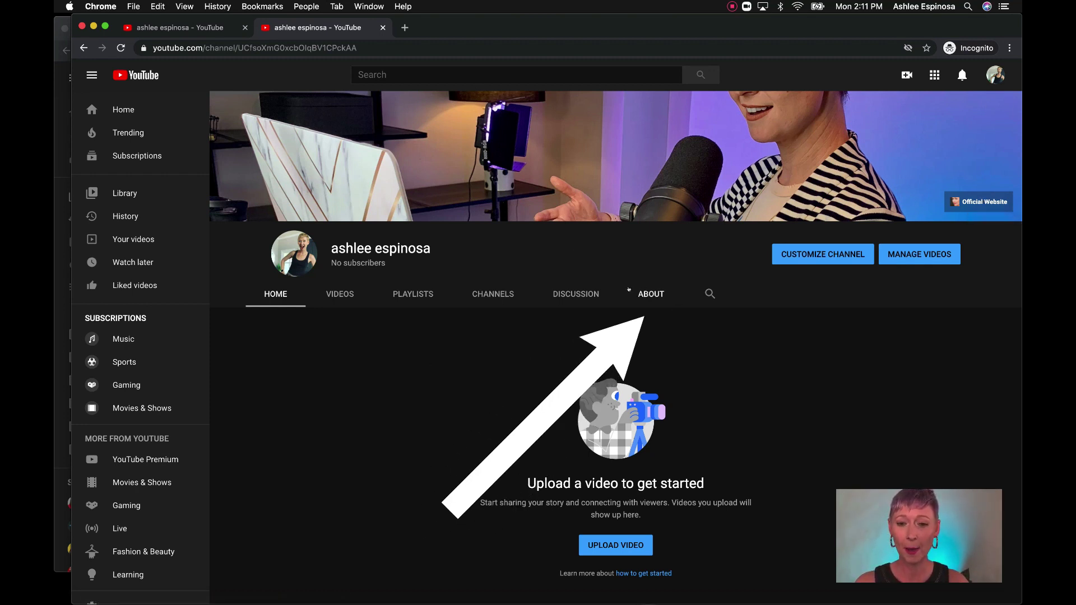
left_click(647, 295)
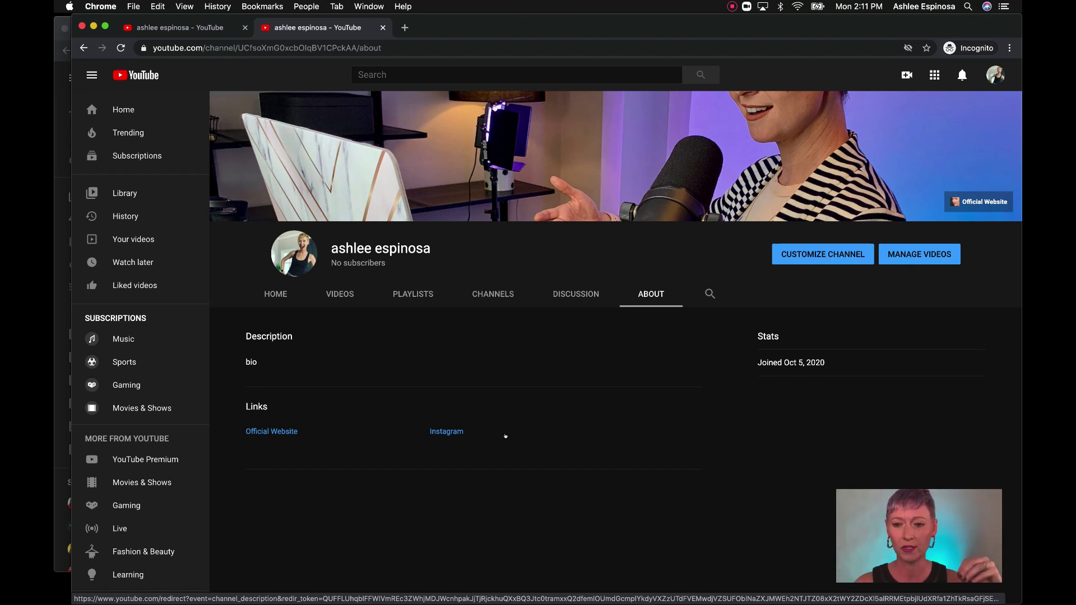
Return to the new channel's Home section and compare it with the established channel's home page
left_click(270, 293)
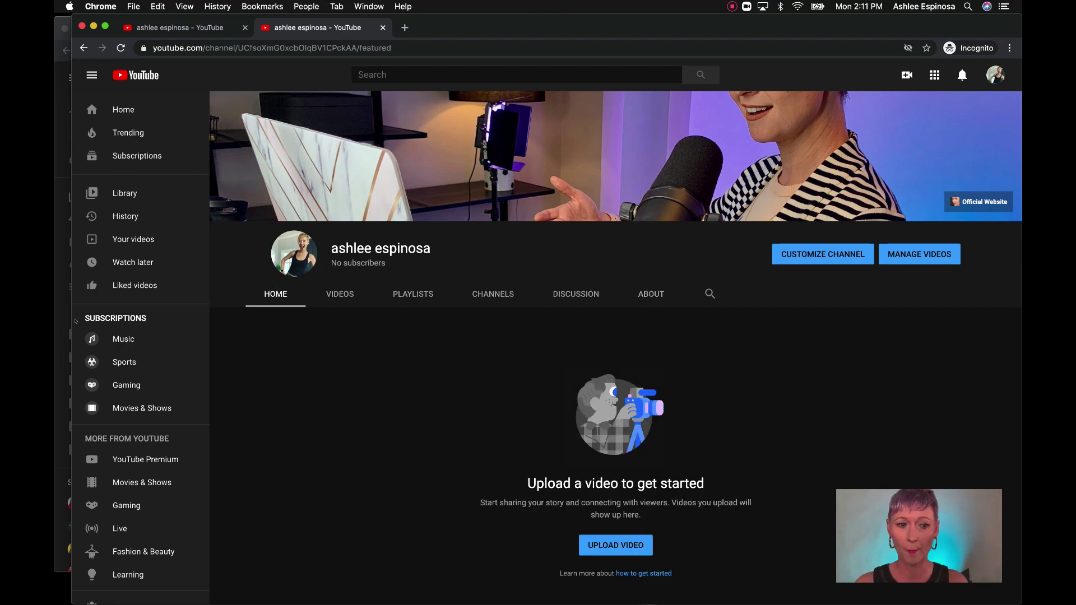
left_click(59, 312)
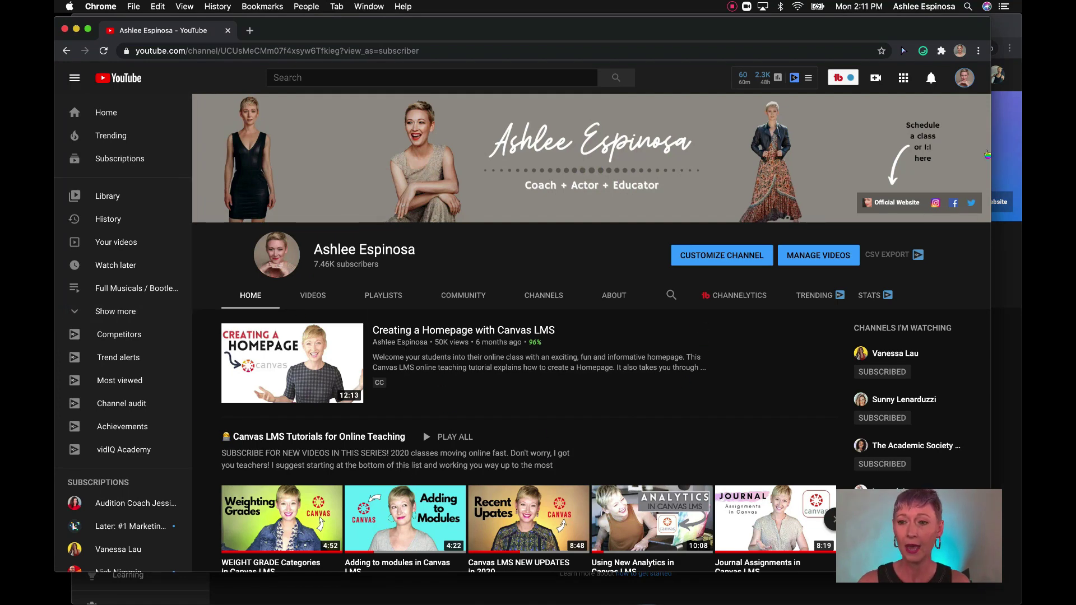
left_click(1012, 22)
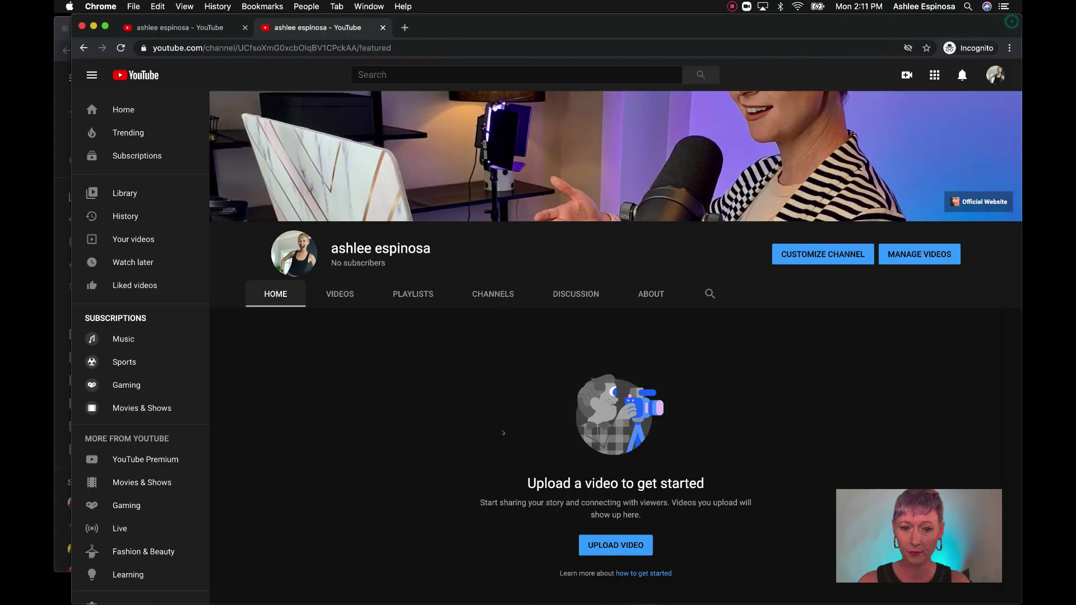
View the new channel's Videos section and look at the available sort options for uploads
left_click(351, 293)
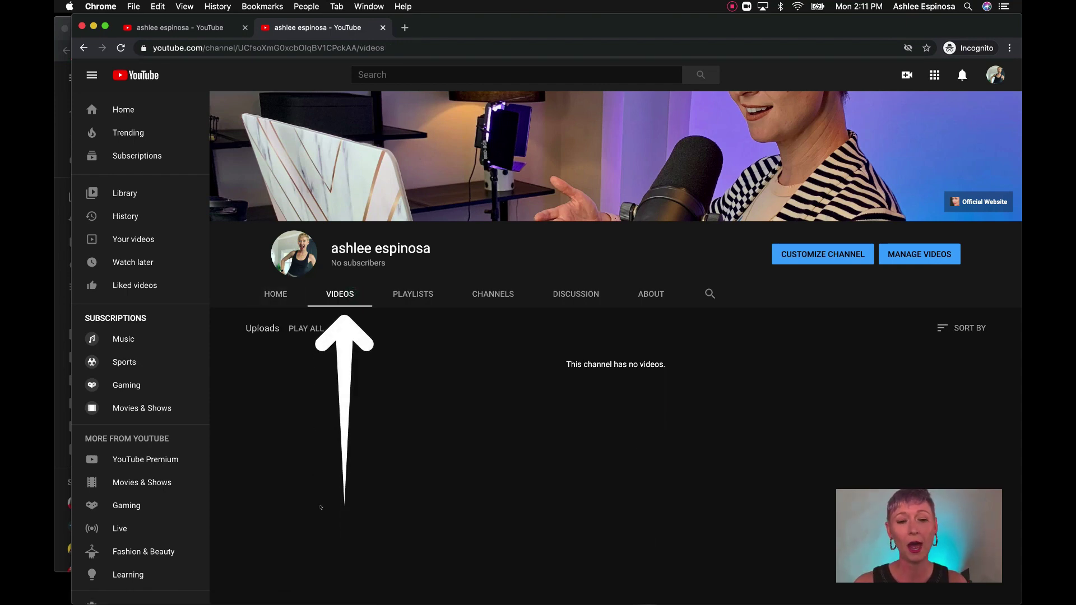
left_click(940, 322)
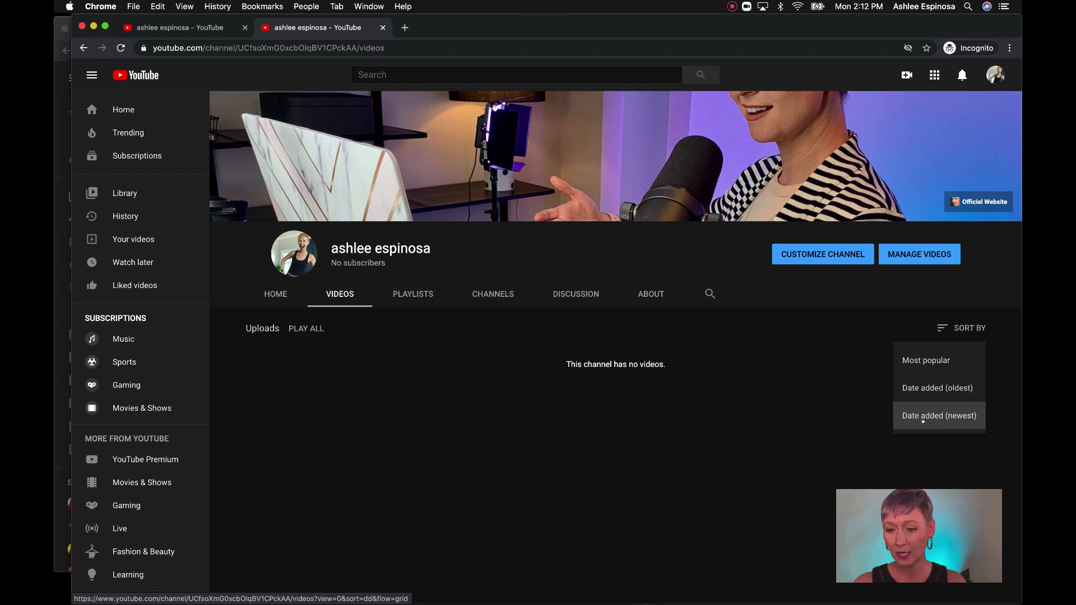
left_click(785, 431)
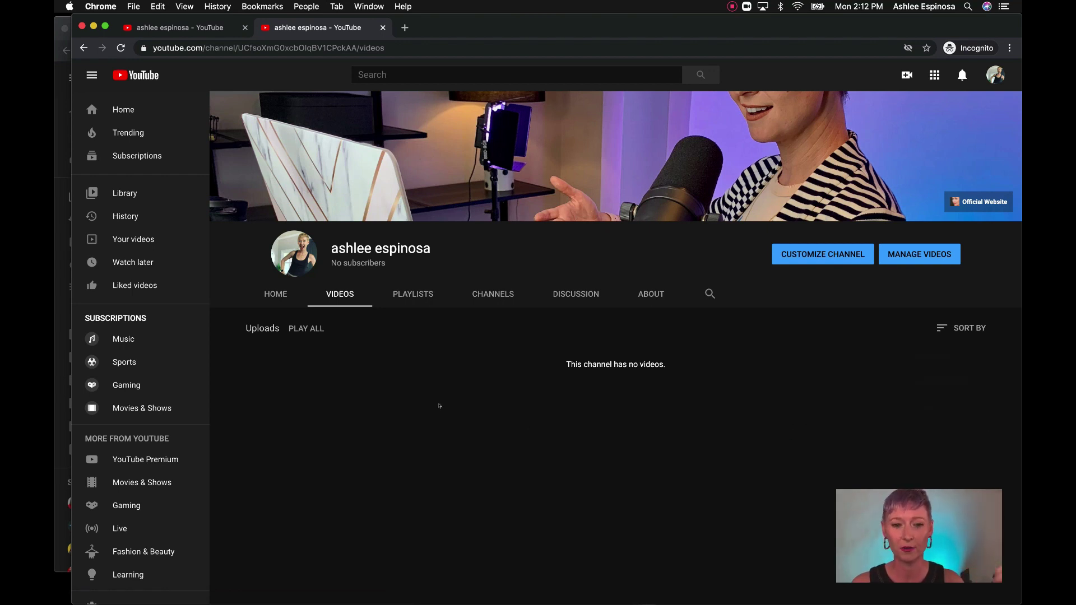
Look through the new channel's Playlists, Channels, Discussion and About sections, checking the established channel's featured channels for comparison
left_click(410, 295)
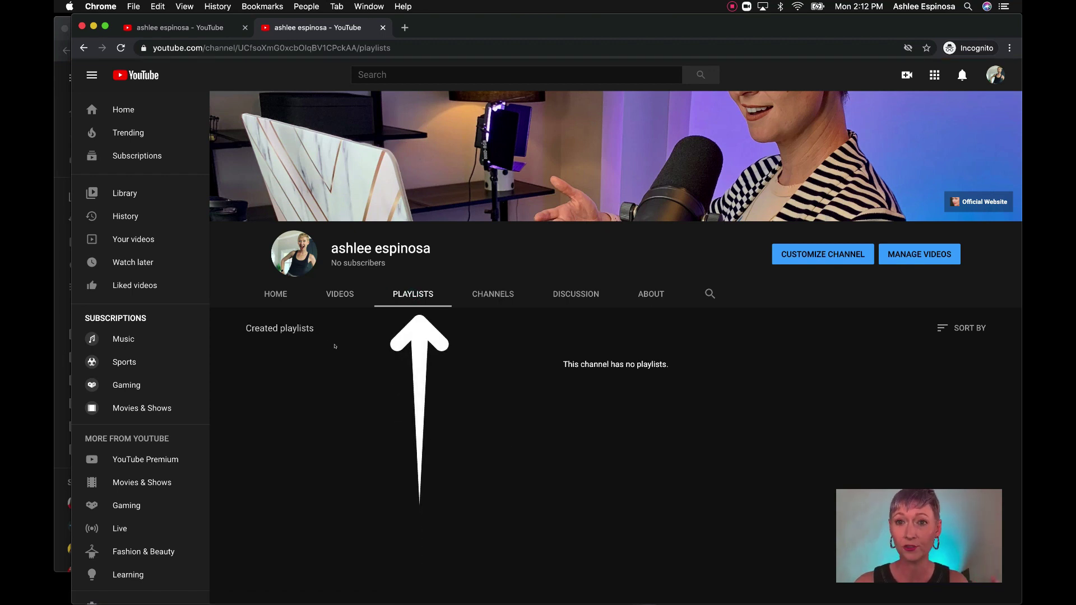
left_click(496, 292)
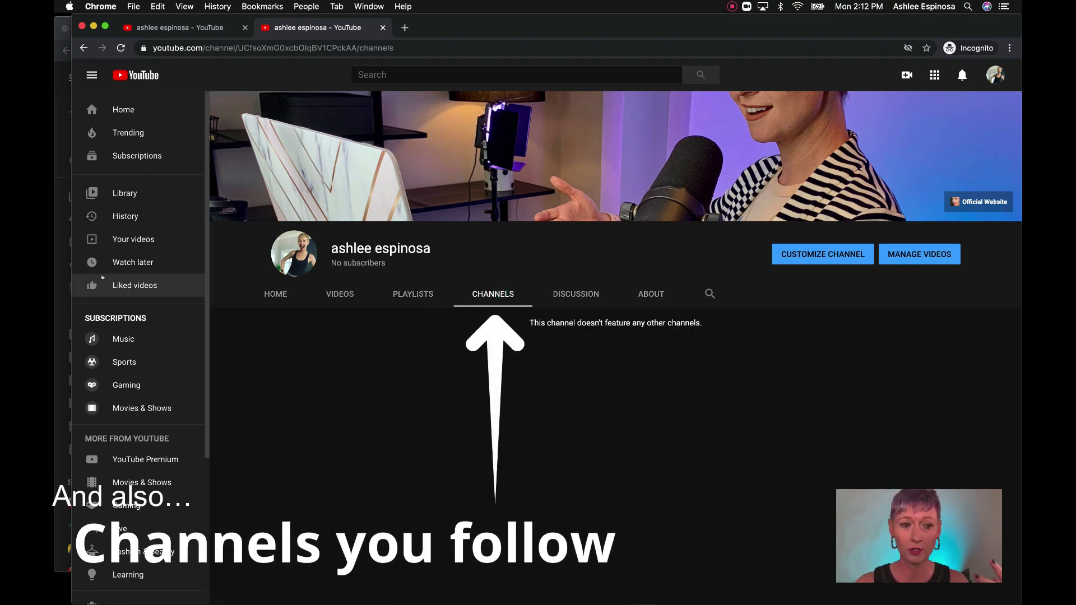
left_click(62, 291)
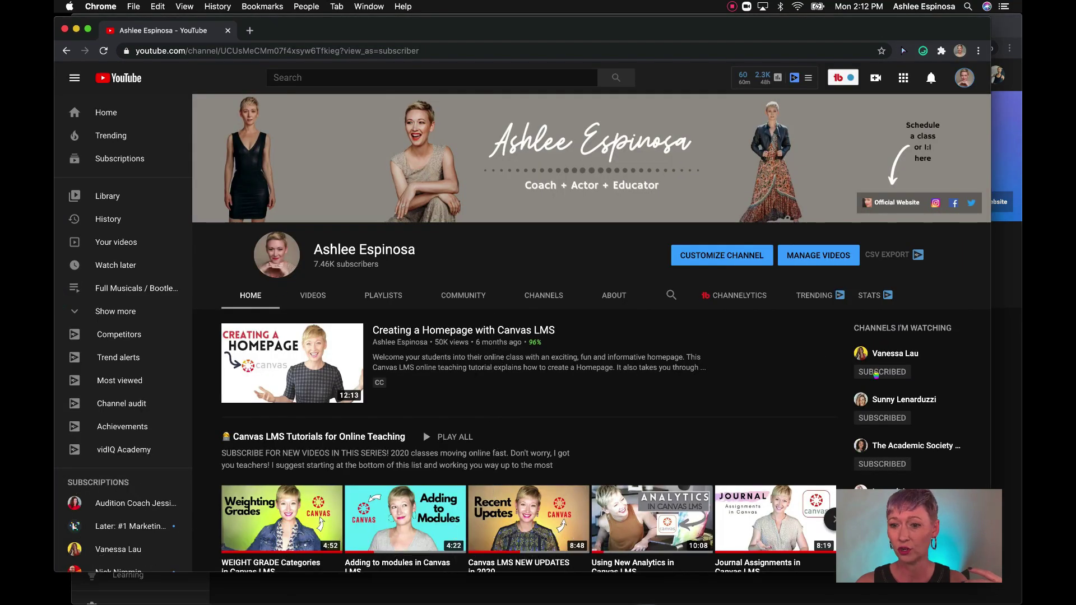
left_click(544, 296)
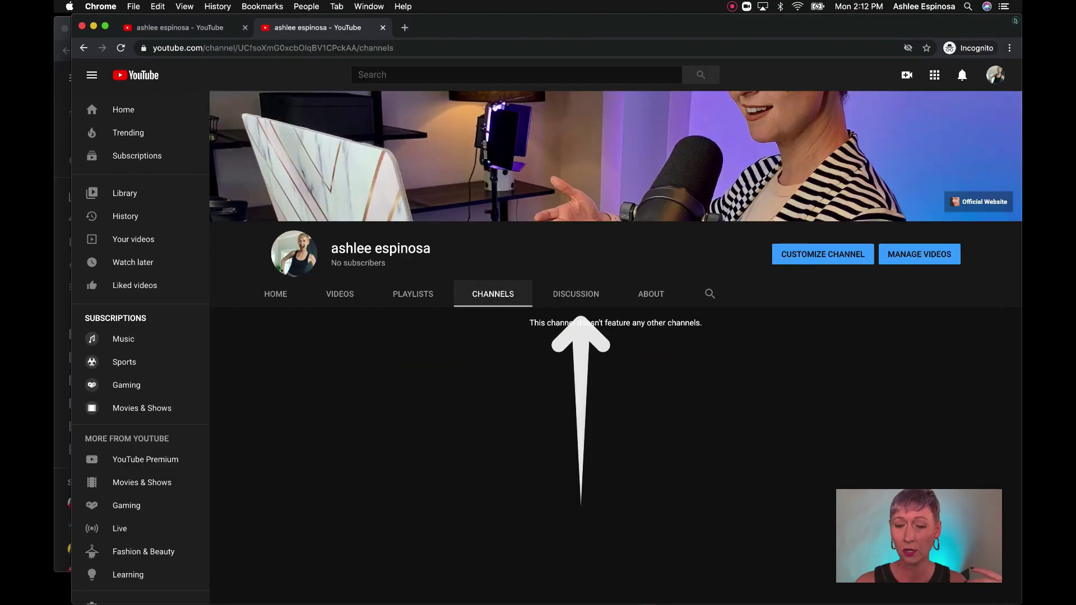
left_click(574, 294)
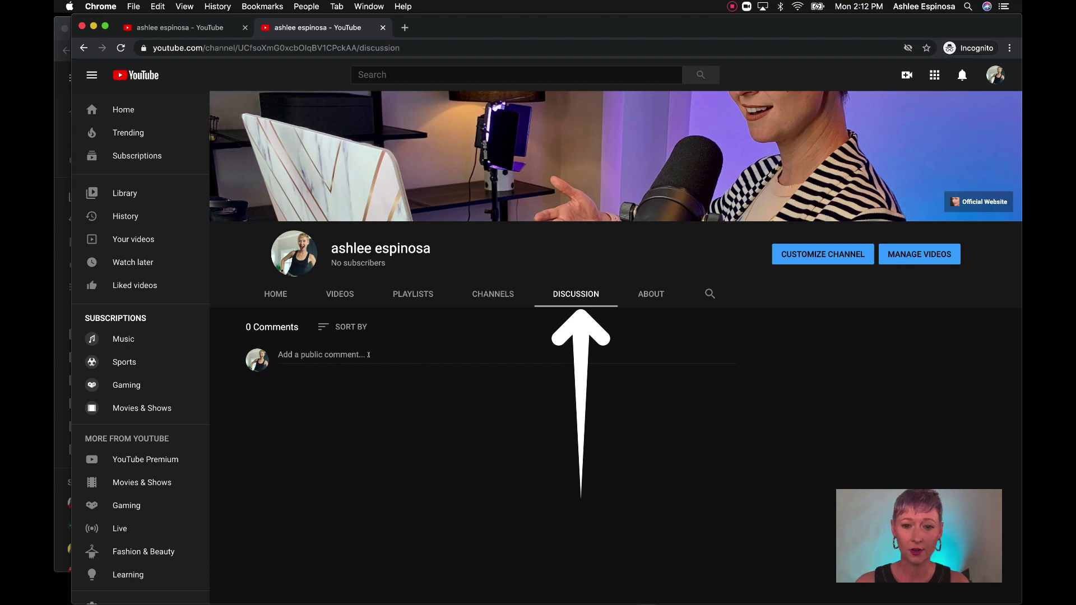
left_click(639, 298)
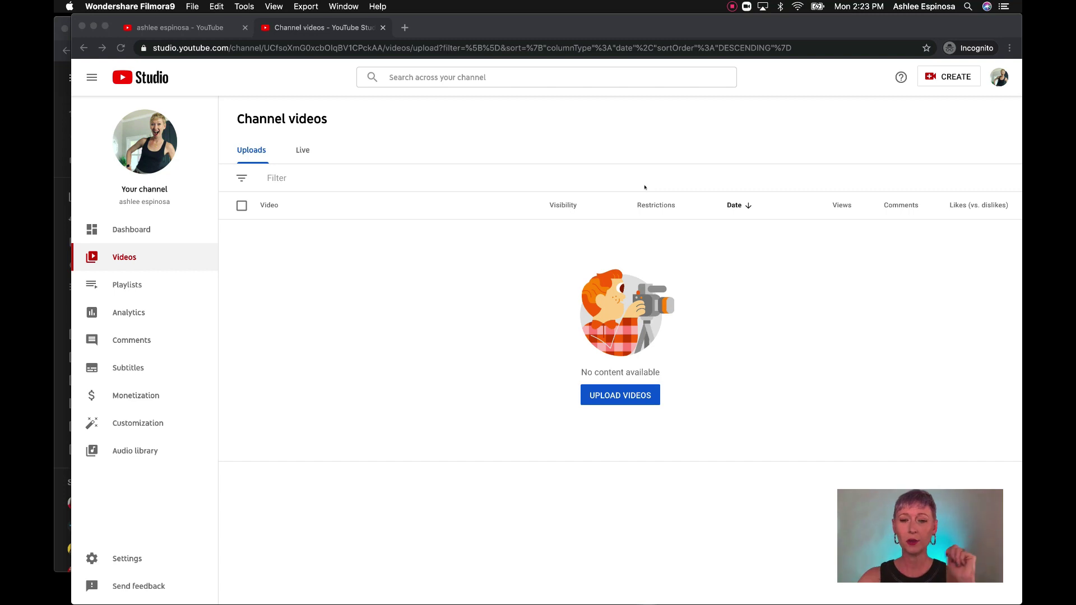
Upload the video file Drowsy Chaperone clip.mov from the Demo Videos folder on the external drive
left_click(611, 395)
left_click(600, 396)
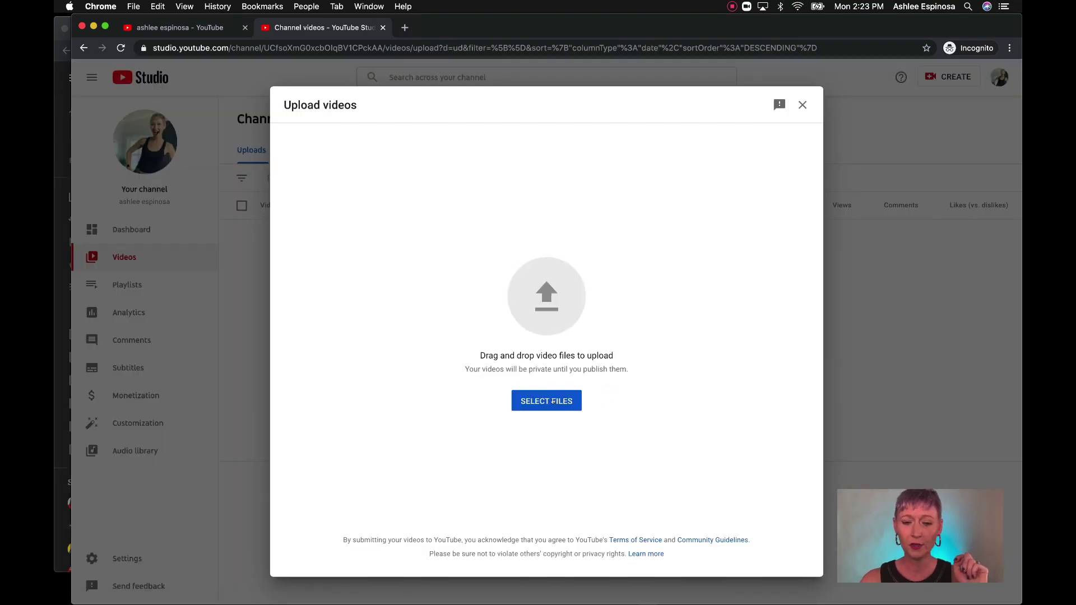
left_click(541, 402)
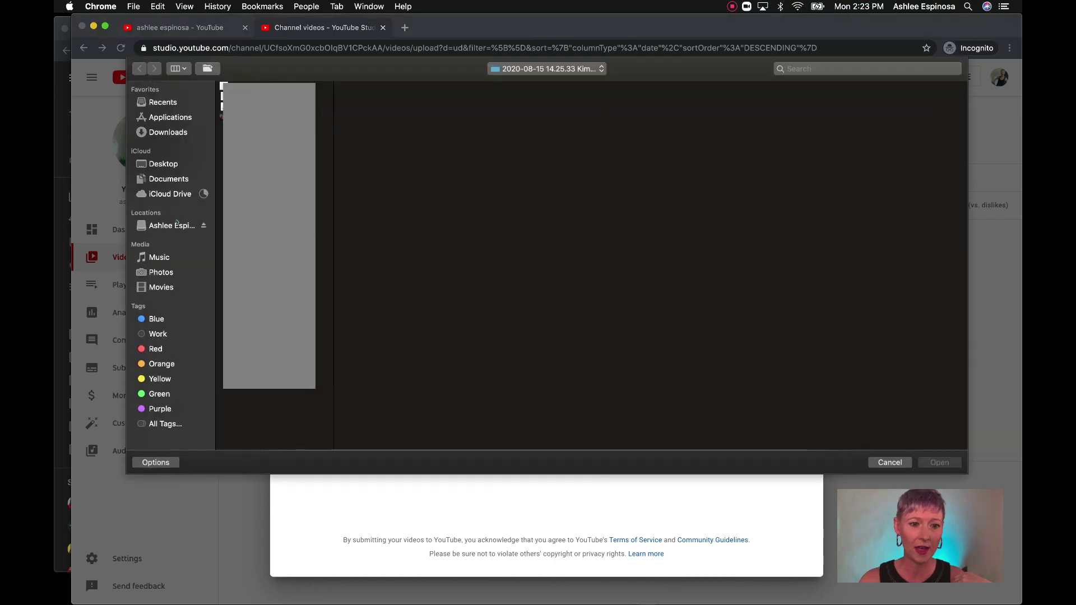
left_click(177, 224)
left_click(314, 148)
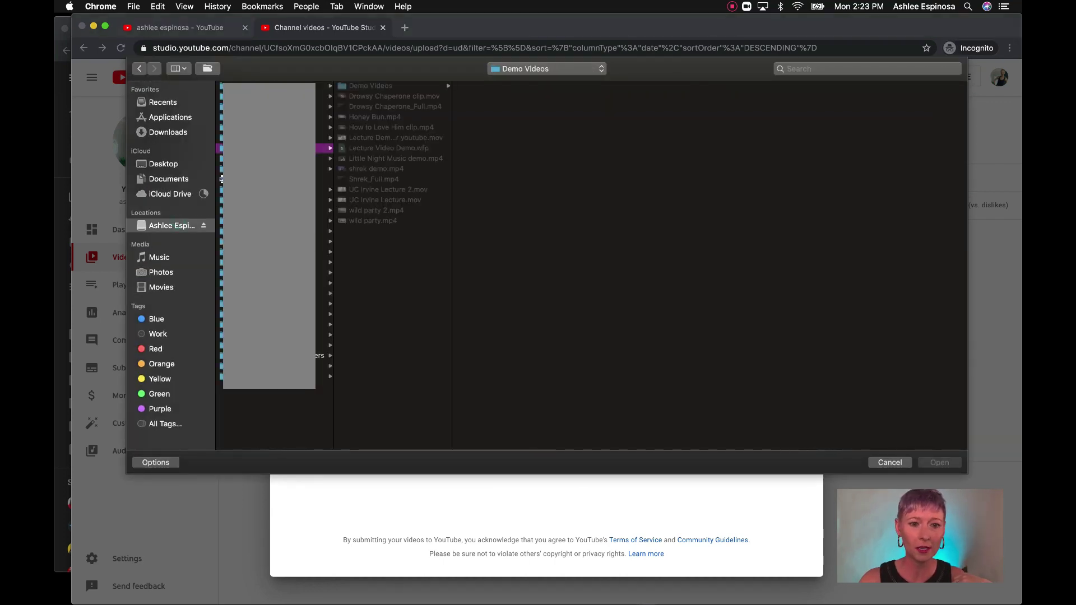
left_click(407, 97)
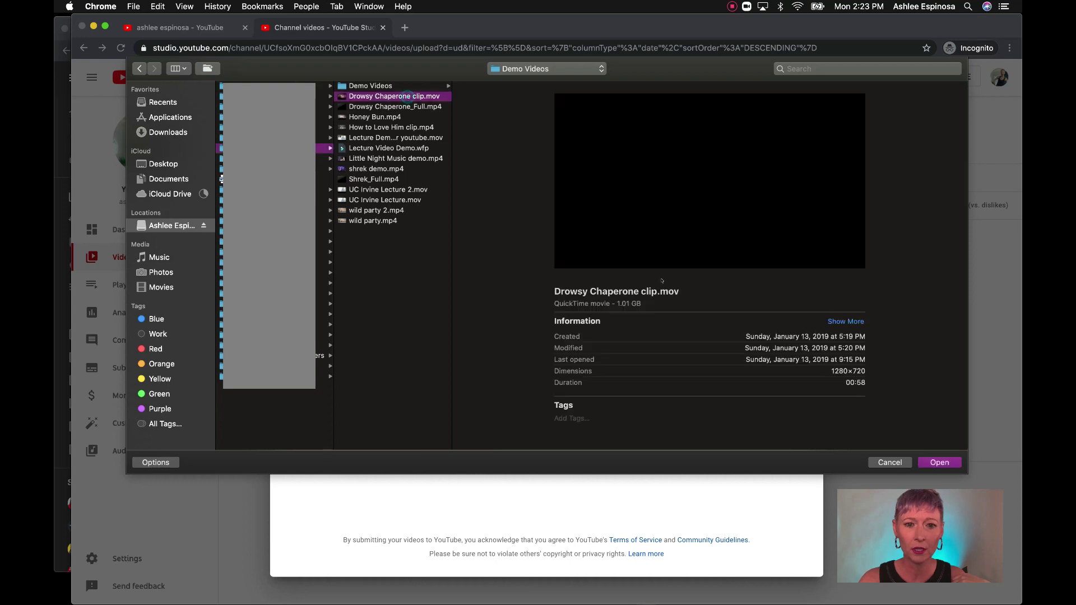
left_click(933, 461)
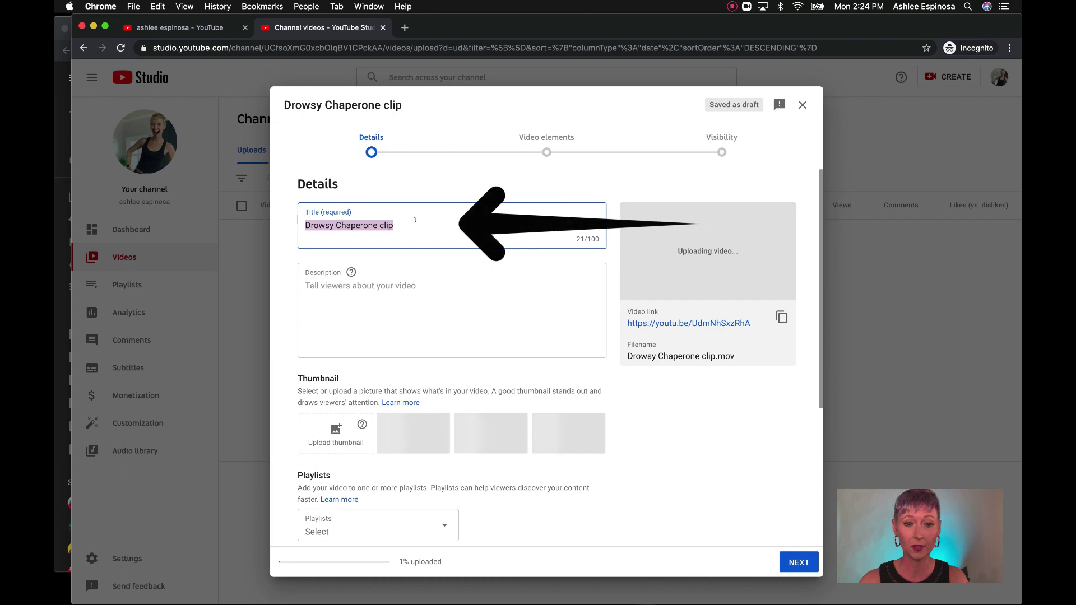
Title the video with the performer's name plus "performs from The Drowsy Chaperone", and describe it as performing Show Off in the musical The Drowsy Chaperone
type("Ashlee Espinosa performs from The Drowsy Chaperone")
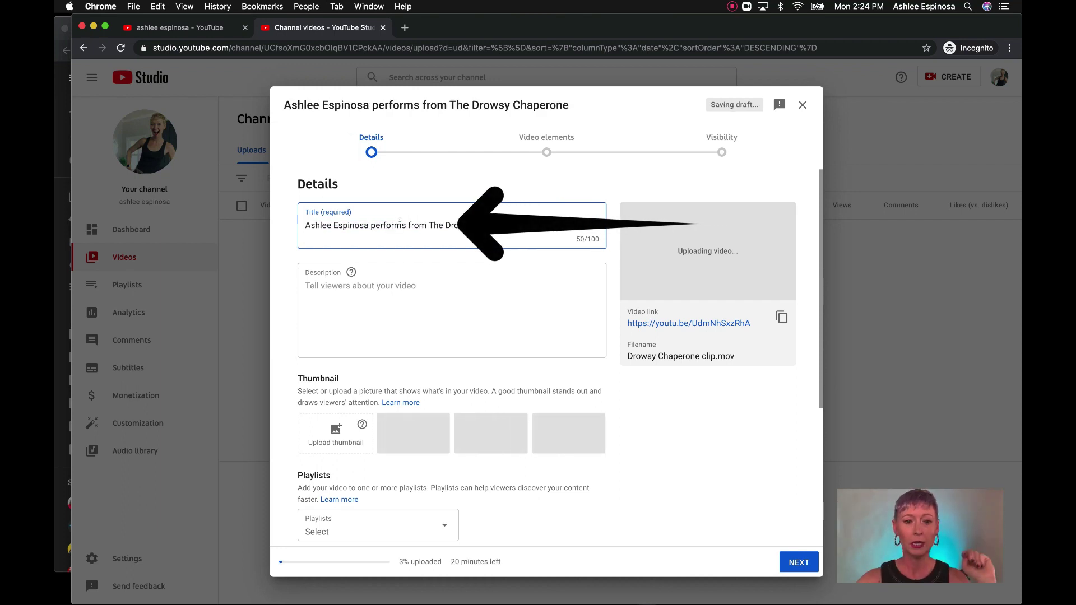
left_click(379, 292)
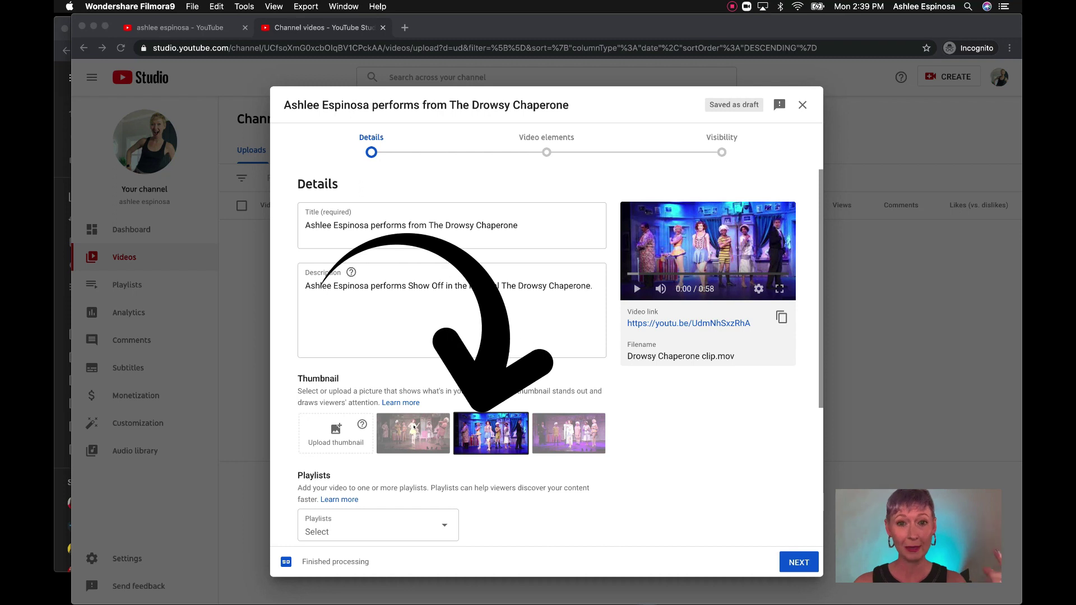
Compare the three suggested thumbnails, choose the first one, and try to upload a custom thumbnail
left_click(564, 437)
left_click(563, 436)
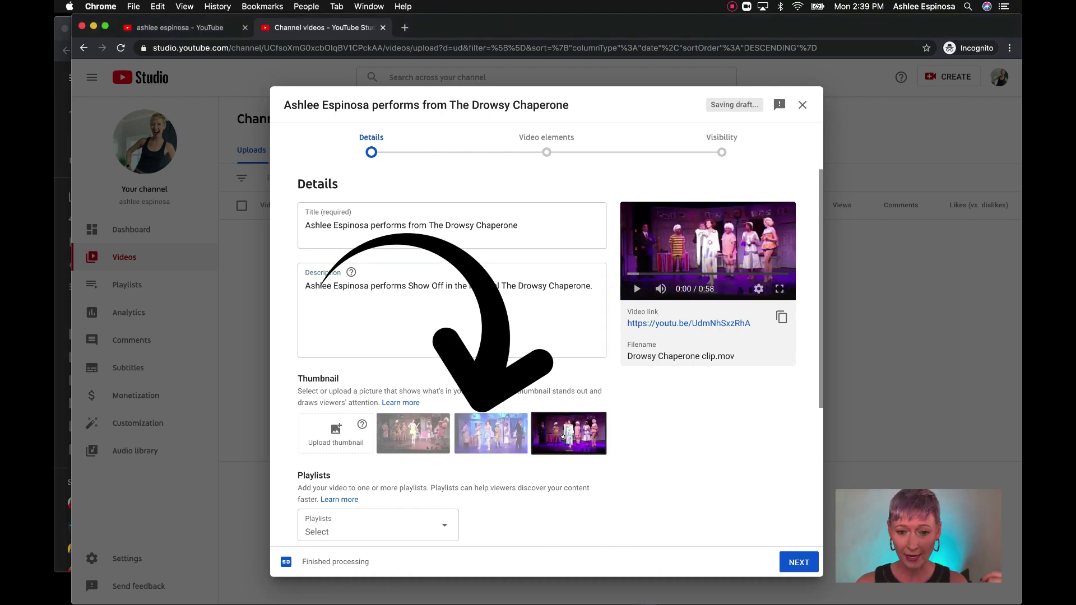
left_click(492, 434)
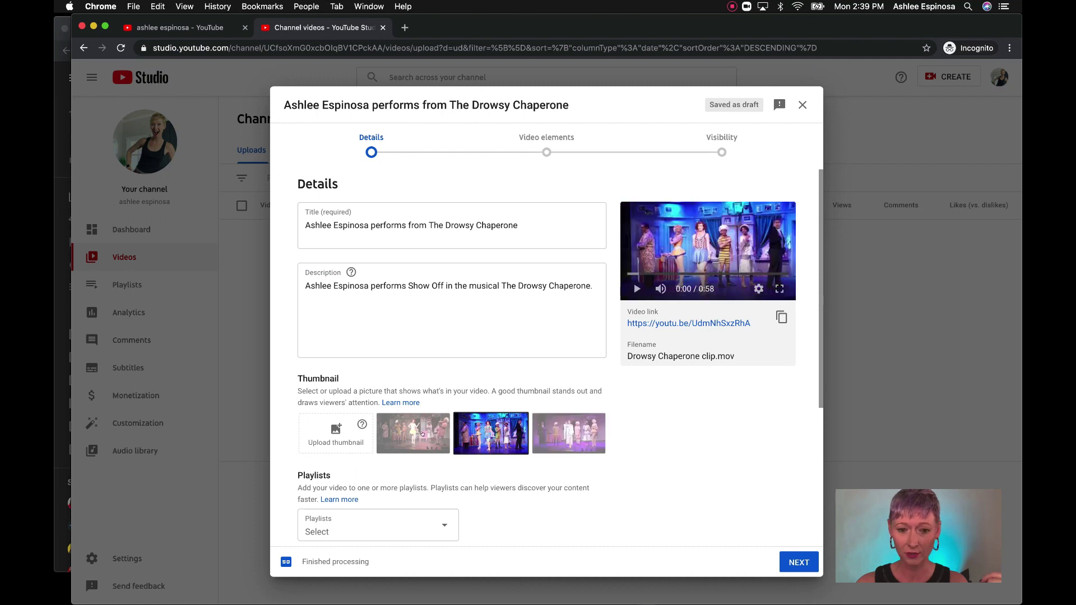
left_click(414, 434)
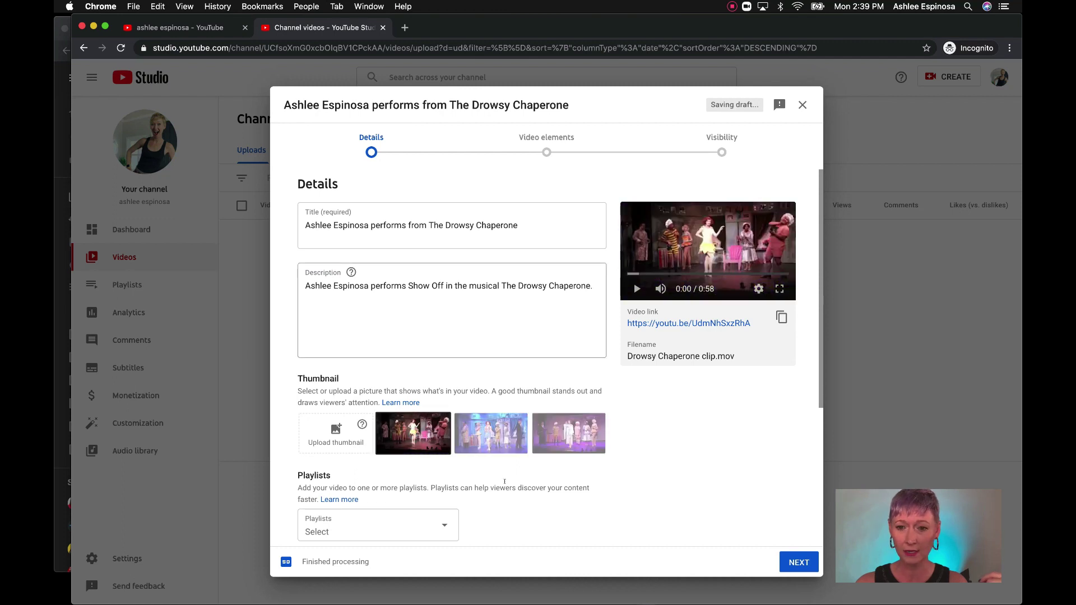
left_click(484, 431)
left_click(443, 433)
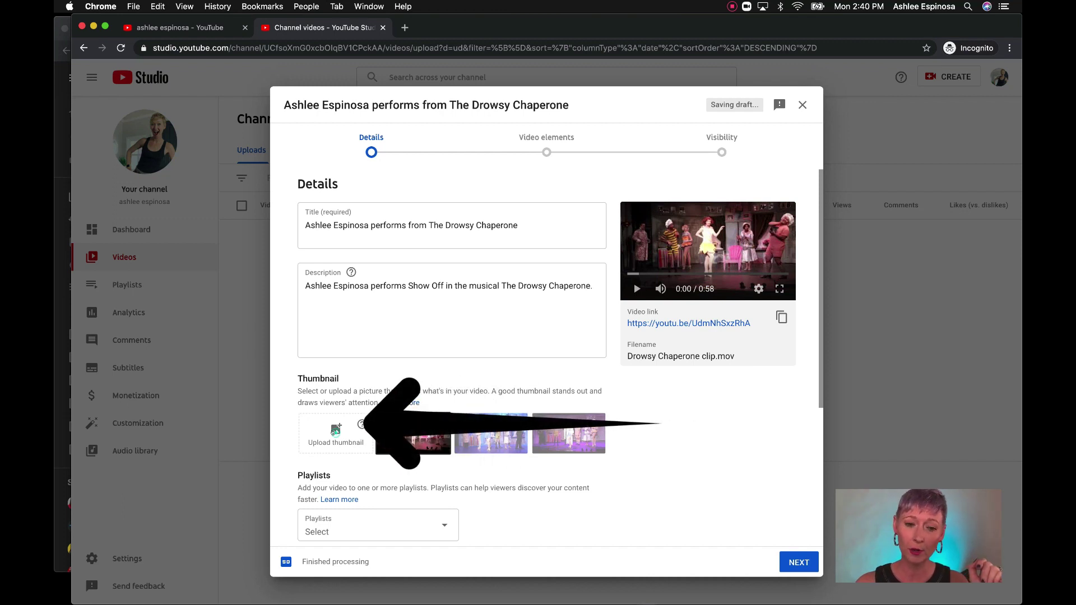
left_click(336, 431)
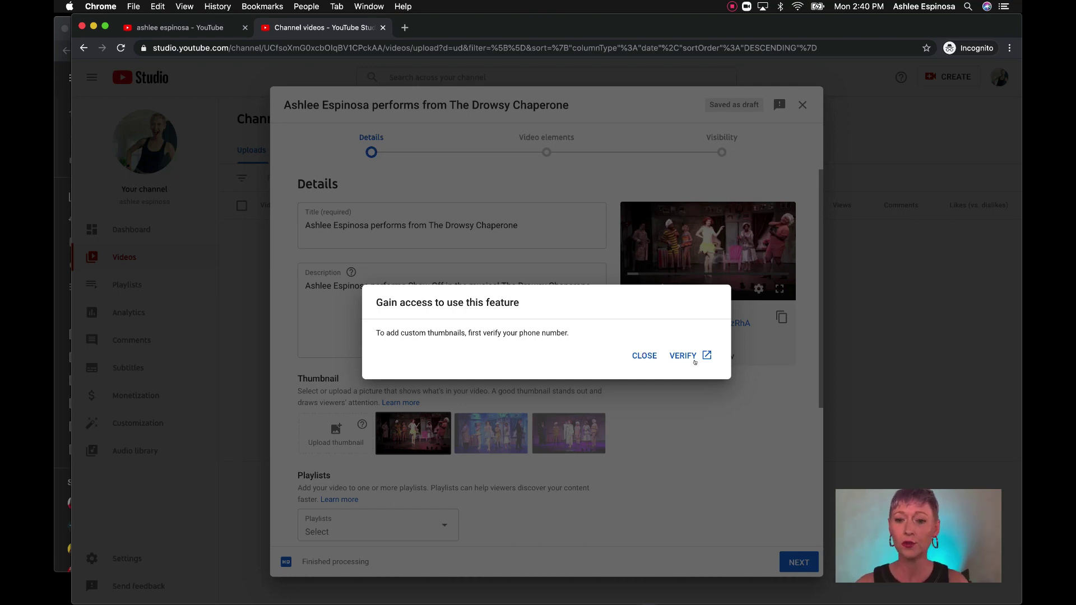
left_click(645, 357)
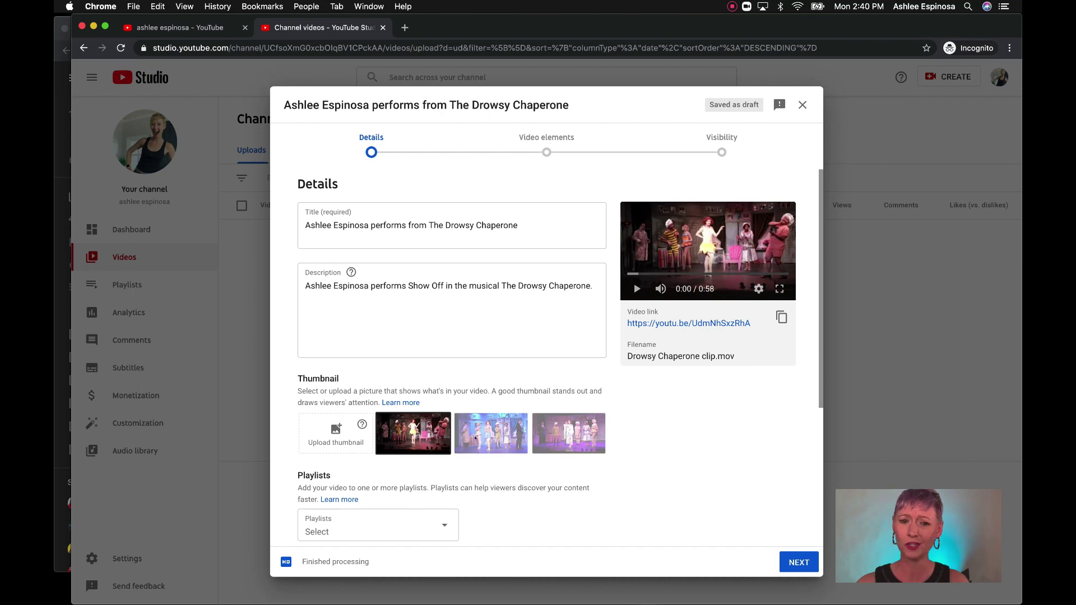
Assign the video to the Performance playlist and create a new playlist titled Acting Class with Unlisted visibility
scroll(560, 355, "down", 1)
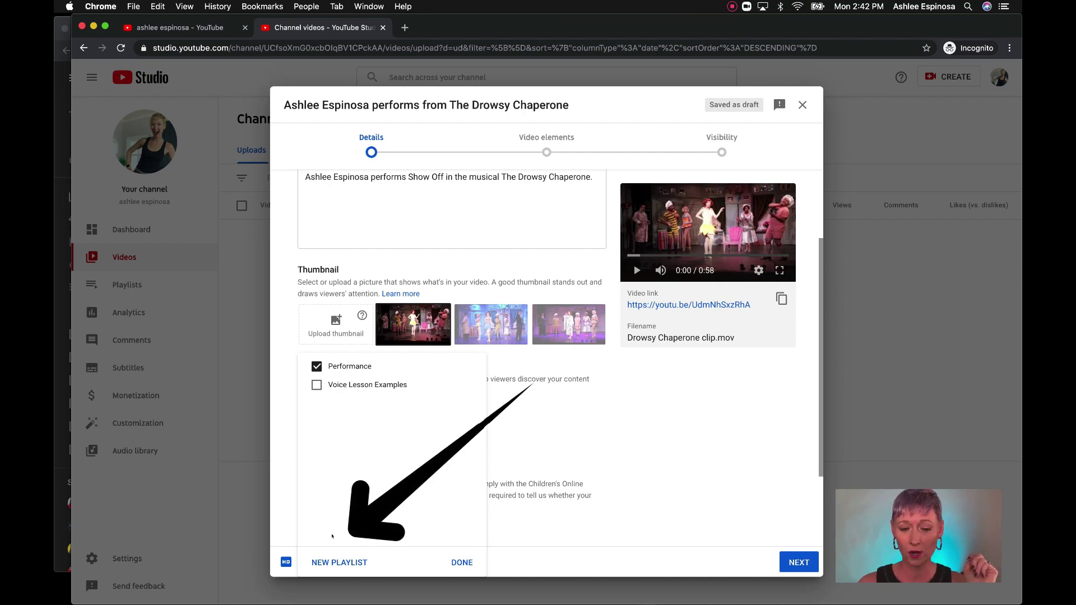
left_click(334, 561)
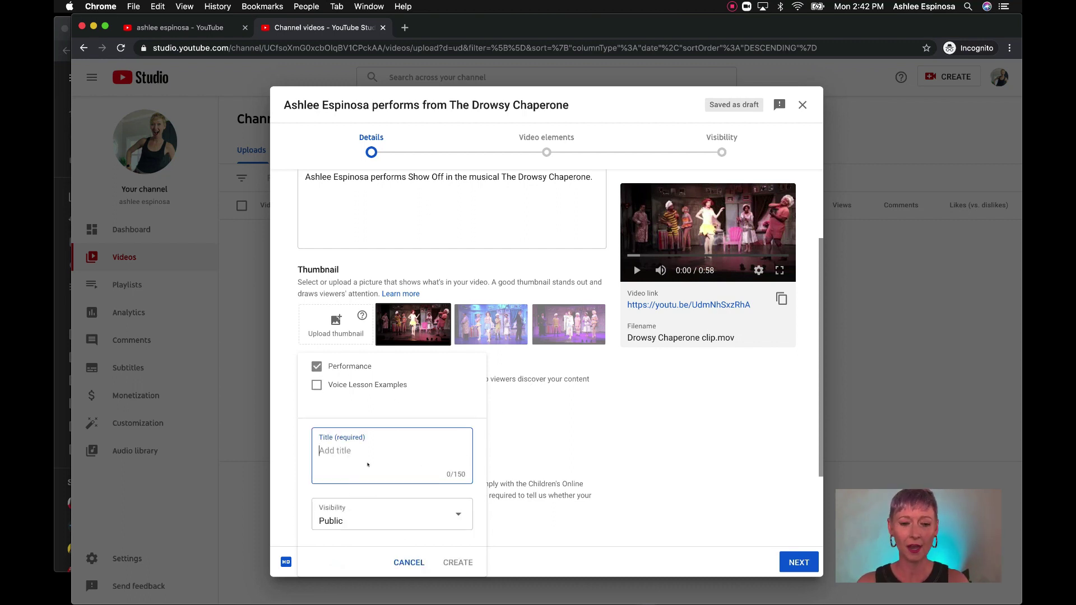
type("Acting Class")
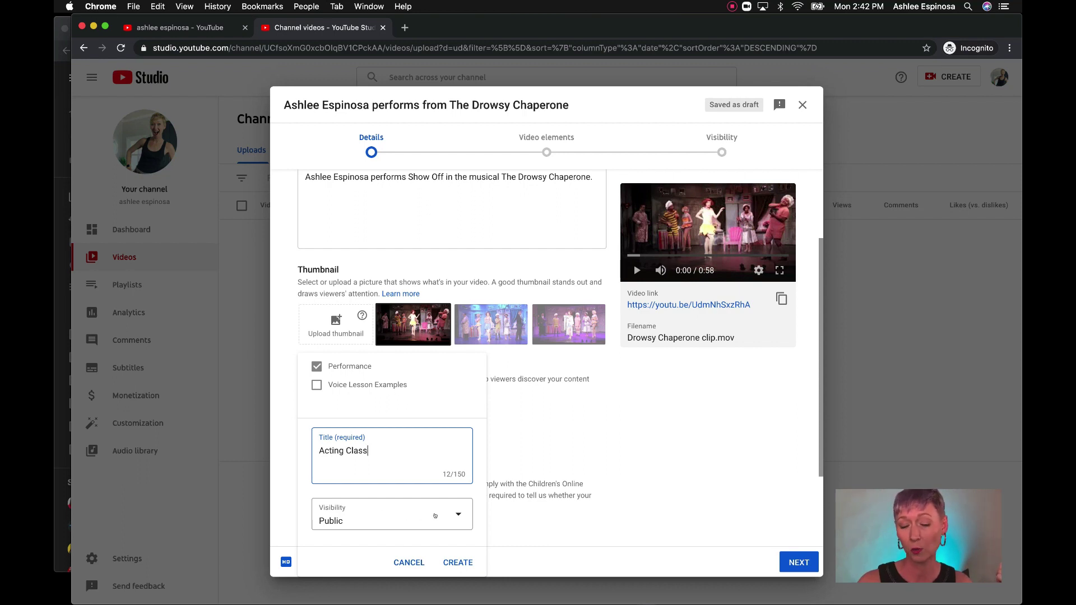
left_click(453, 514)
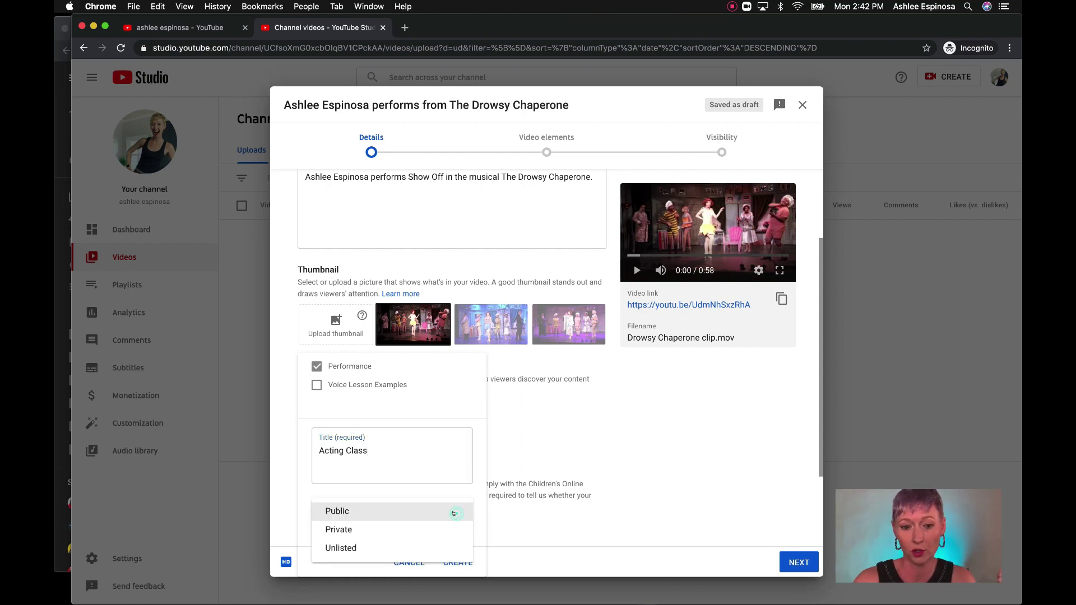
left_click(419, 545)
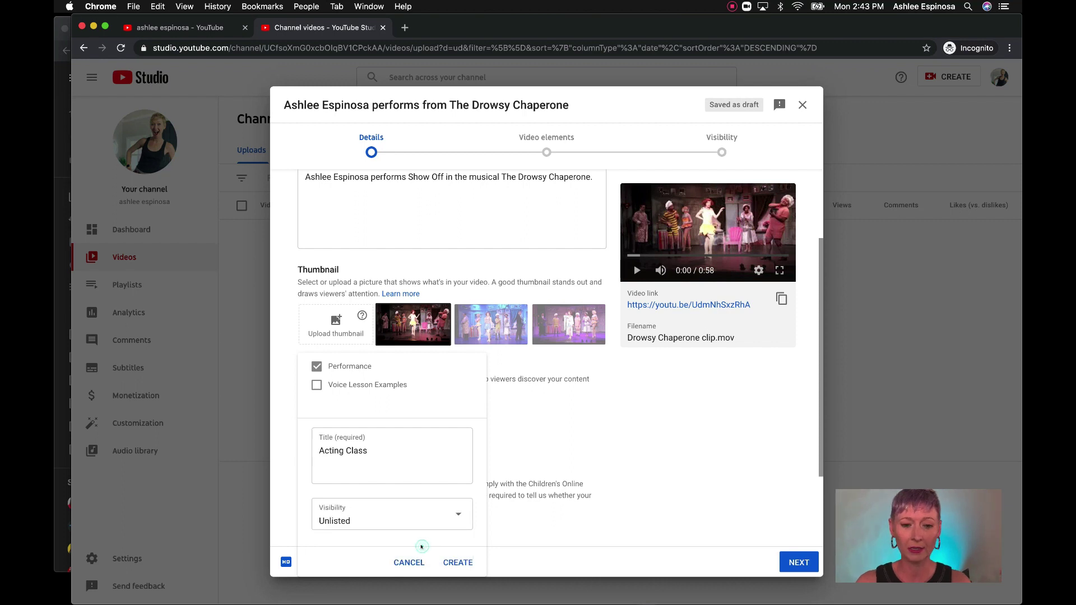
left_click(450, 563)
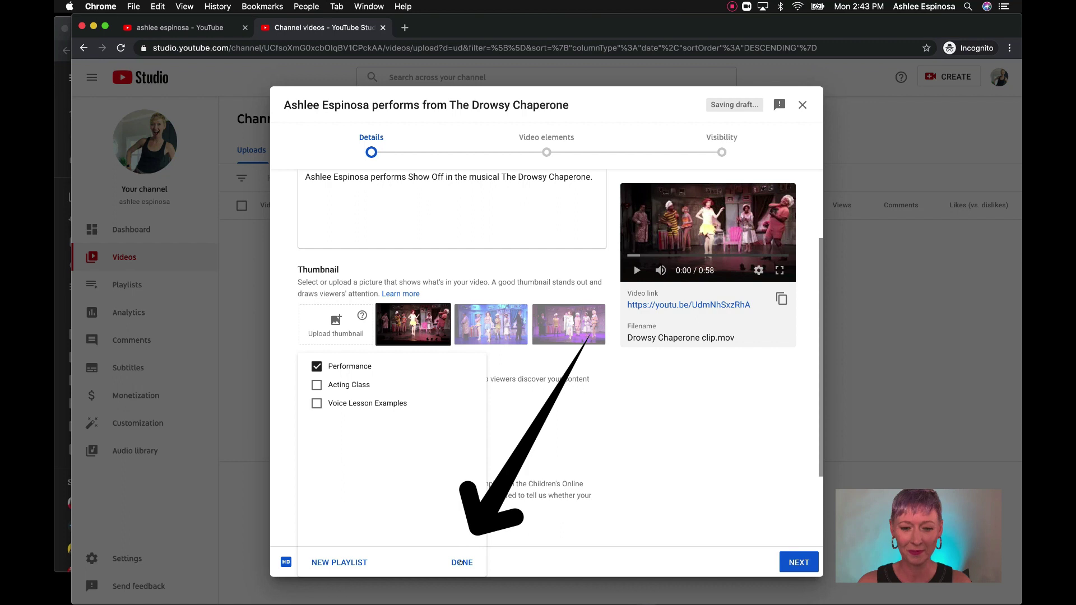
left_click(460, 563)
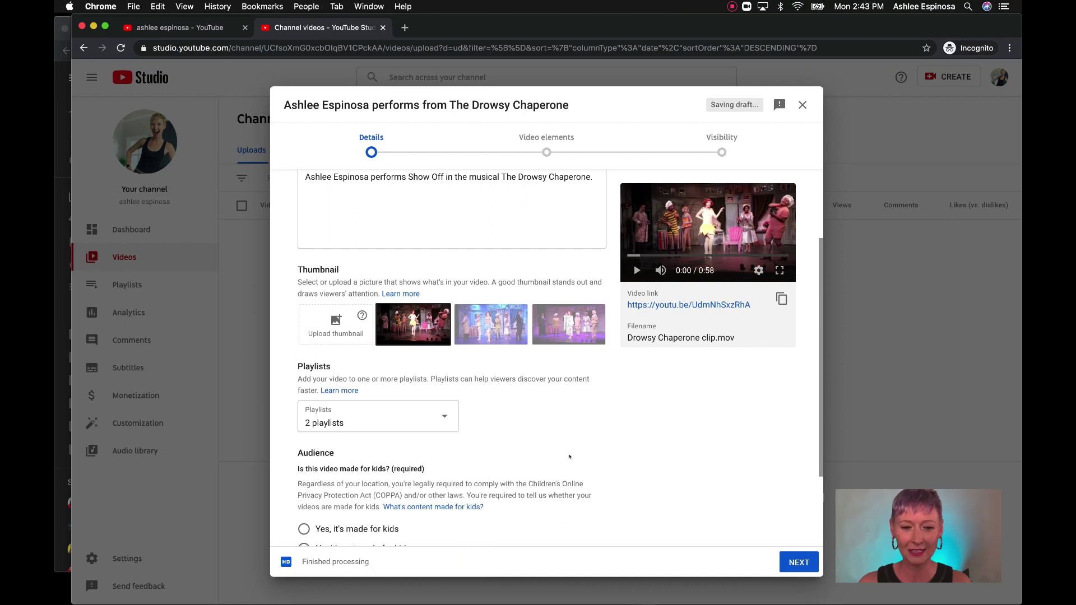
Remove the video from the Acting Class playlist, keeping only Performance selected
scroll(484, 386, "down", 3)
left_click(442, 307)
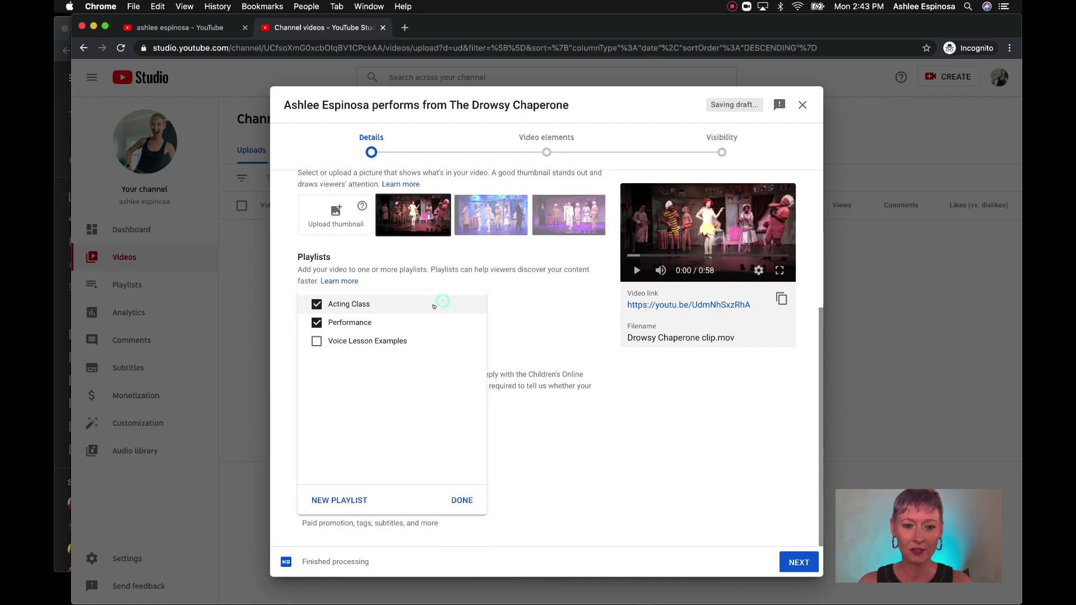
left_click(316, 304)
left_click(462, 501)
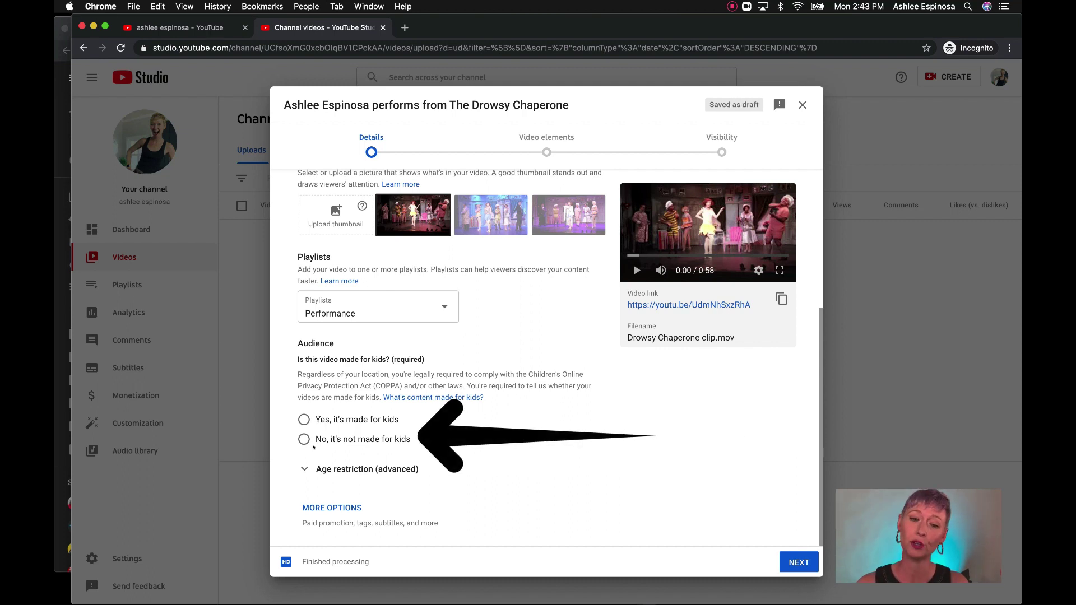
Expand the video's additional options and look through the paid promotion, tags and subtitles settings
left_click(347, 509)
scroll(449, 392, "down", 5)
scroll(463, 478, "down", 5)
scroll(465, 477, "down", 3)
scroll(465, 477, "up", 15)
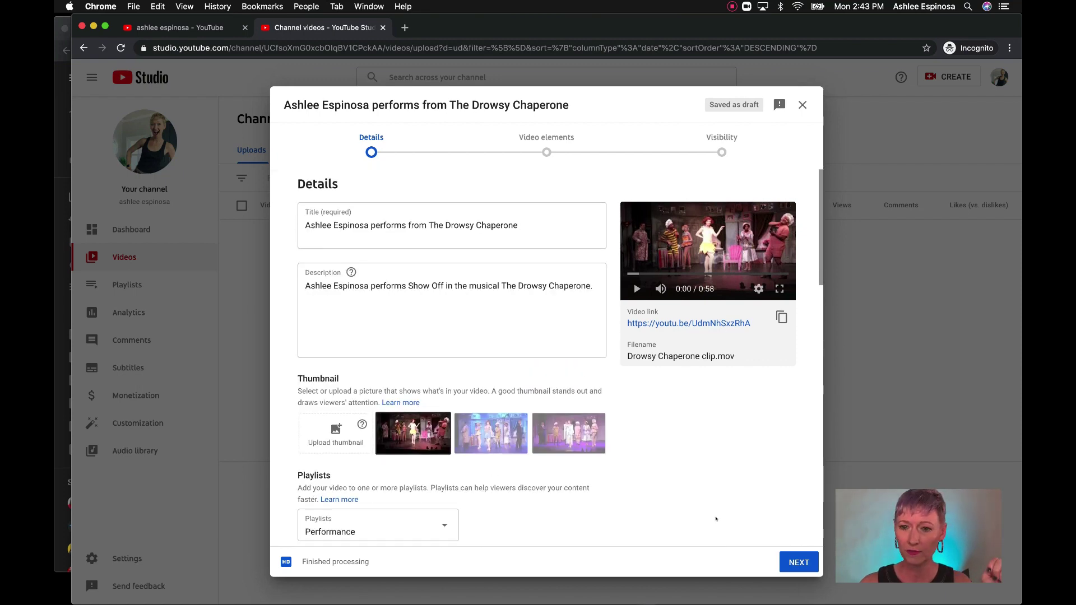
Declare the video as not made for kids and proceed to the visibility settings without adding an end screen or cards
left_click(795, 562)
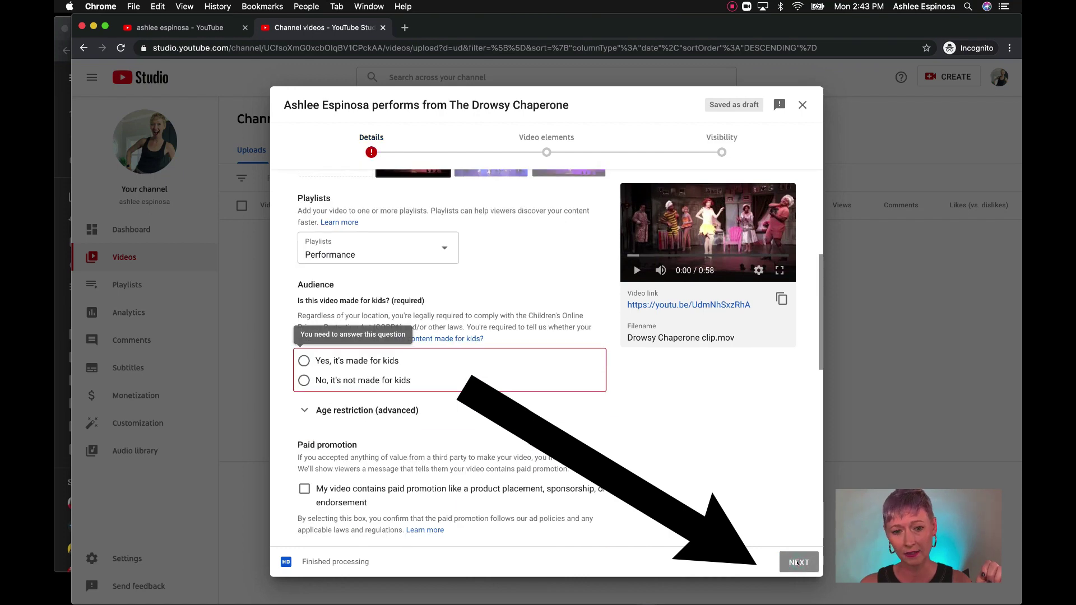
left_click(303, 381)
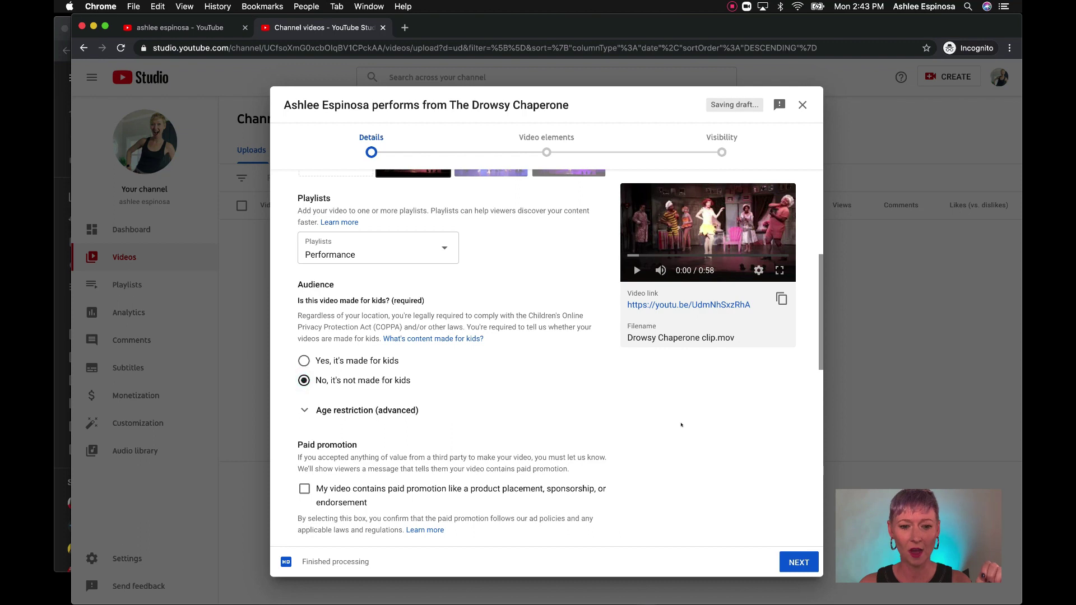
left_click(794, 562)
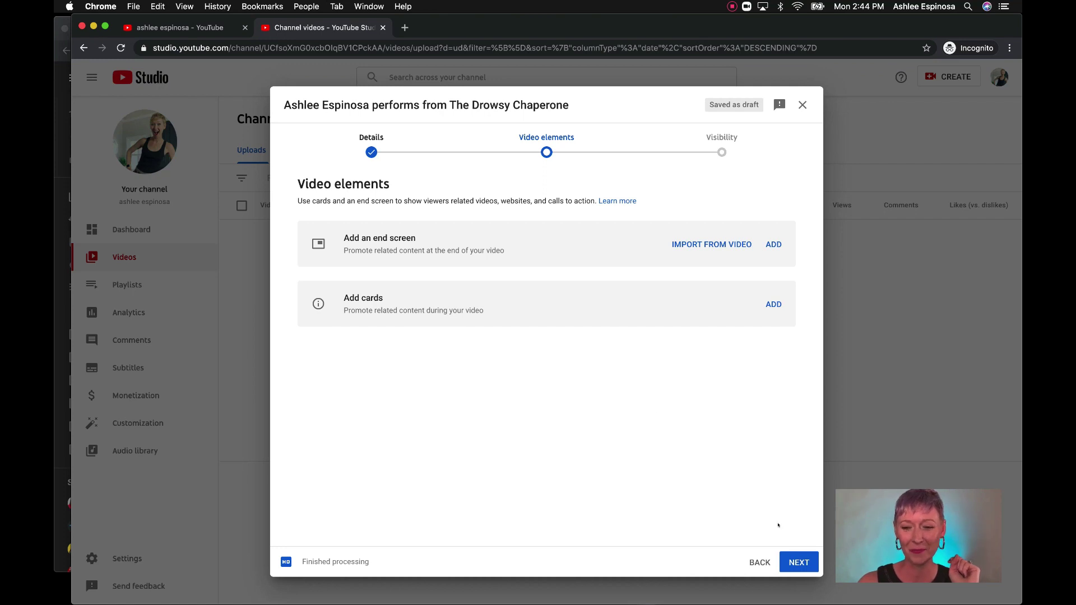
left_click(789, 560)
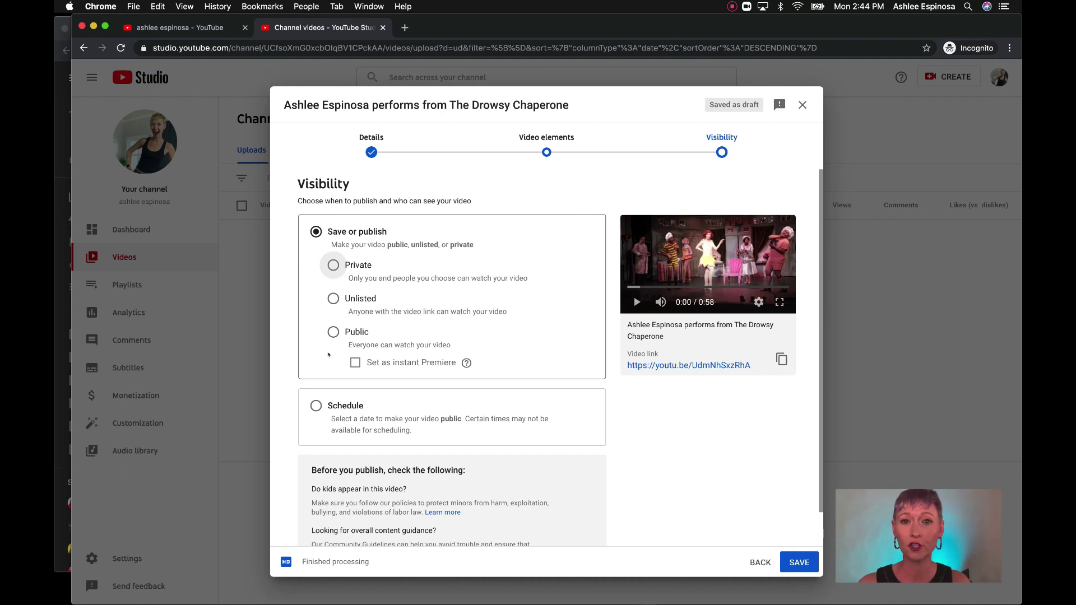
Compare the private, unlisted, public and scheduled publishing options, and save the video as Unlisted
left_click(327, 298)
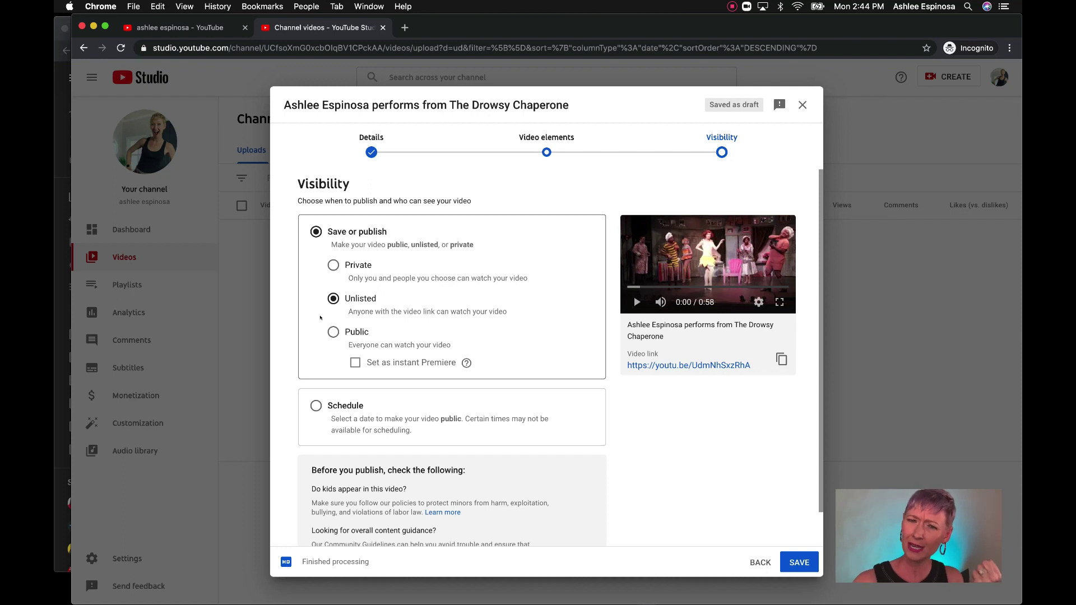
left_click(327, 266)
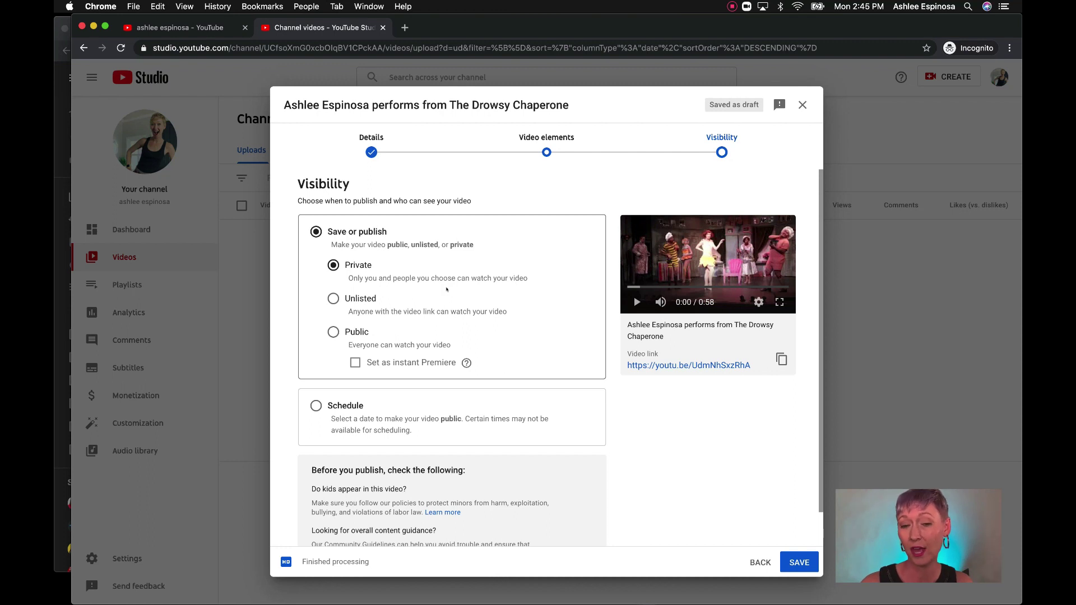
left_click(331, 333)
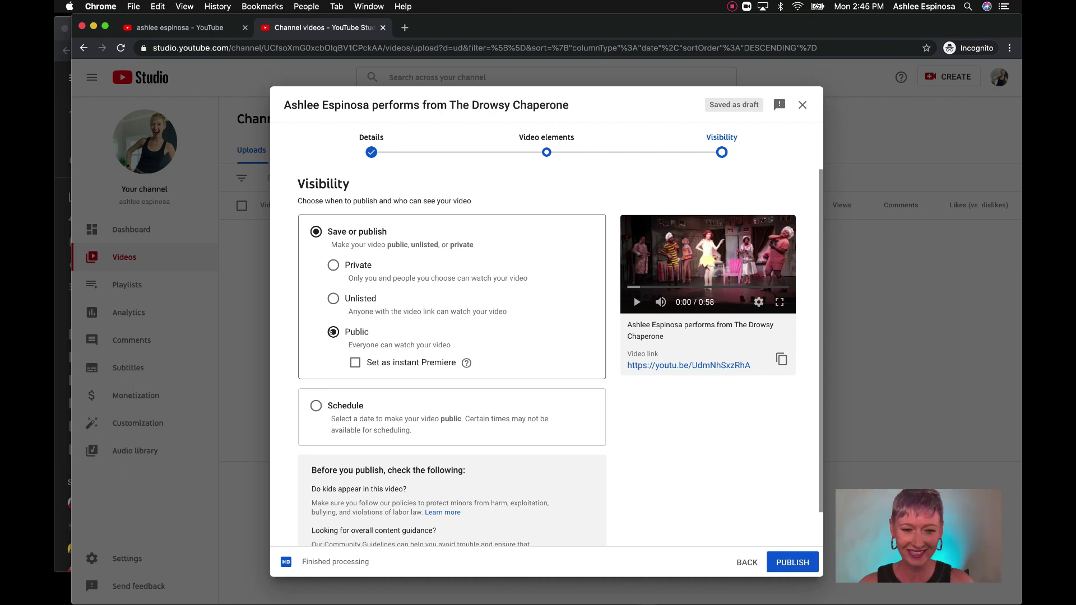
left_click(331, 299)
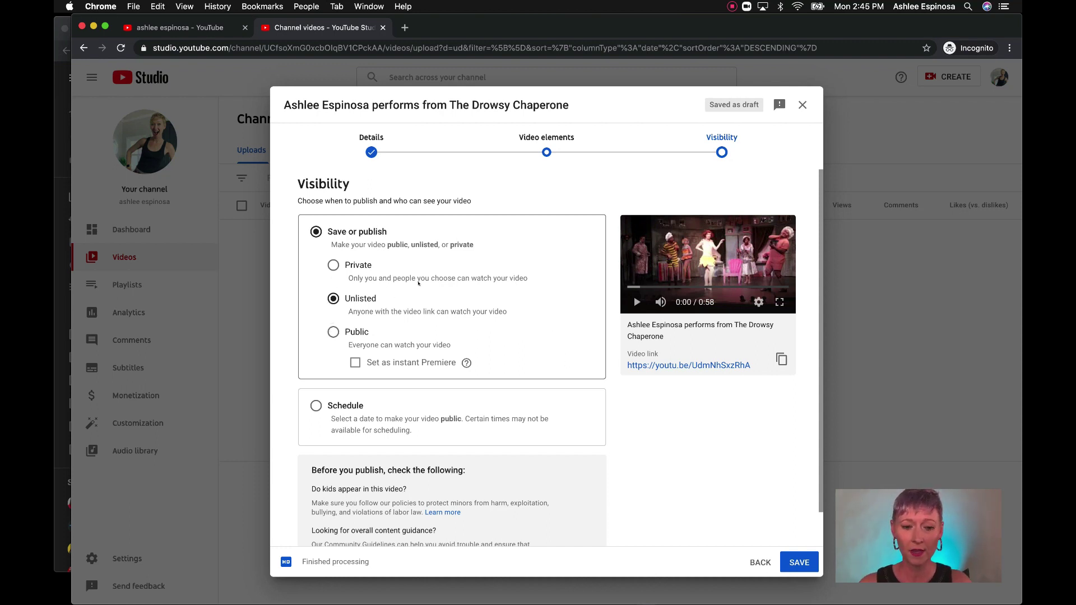
left_click(315, 405)
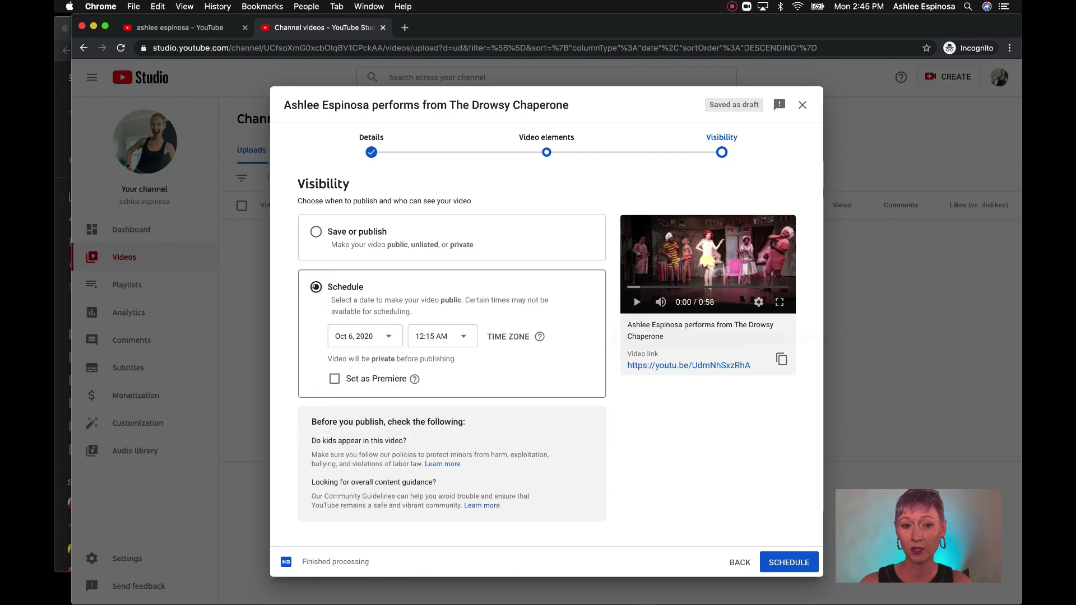
left_click(315, 232)
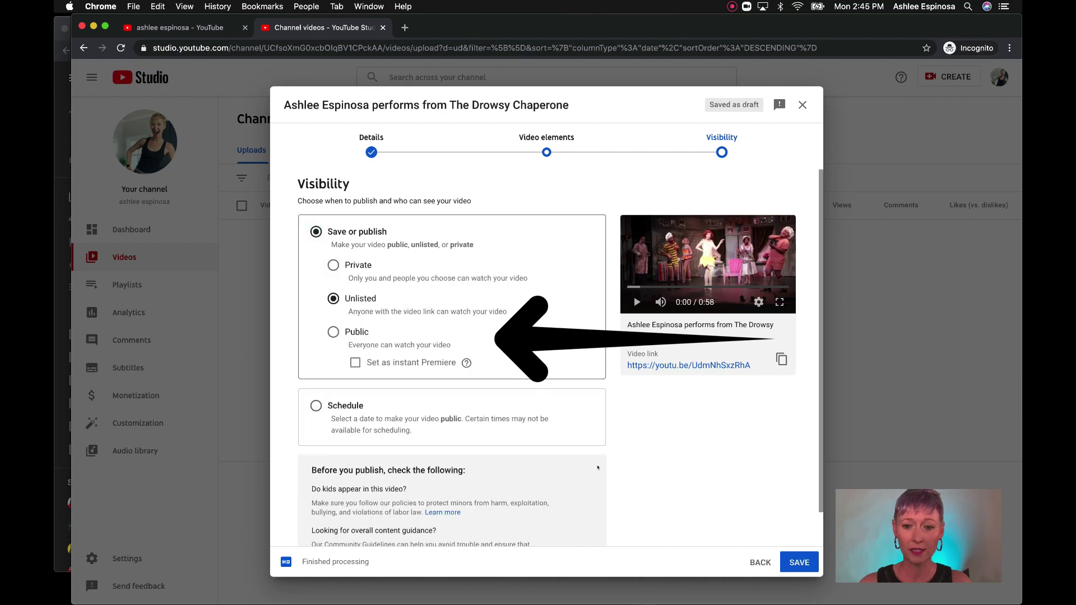
scroll(627, 481, "down", 1)
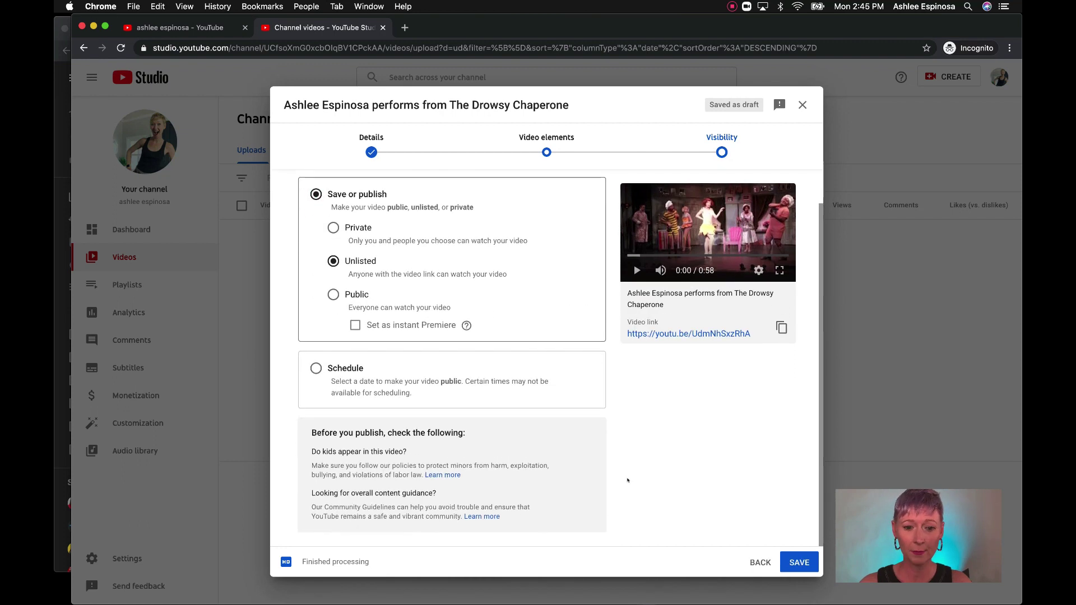
left_click(804, 561)
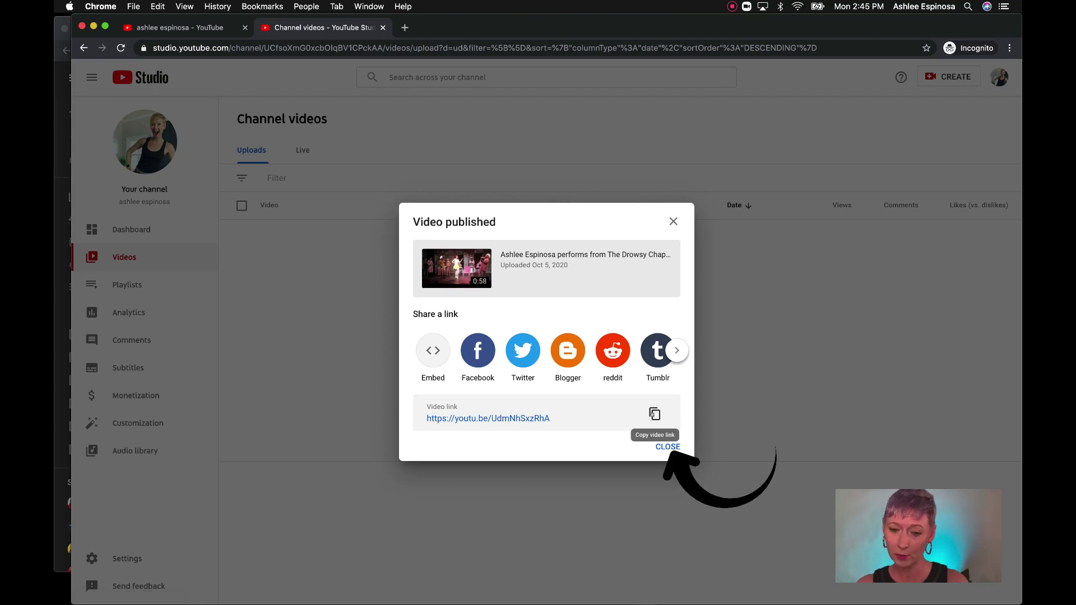
Copy the published video's link and bring up further sharing options
left_click(653, 414)
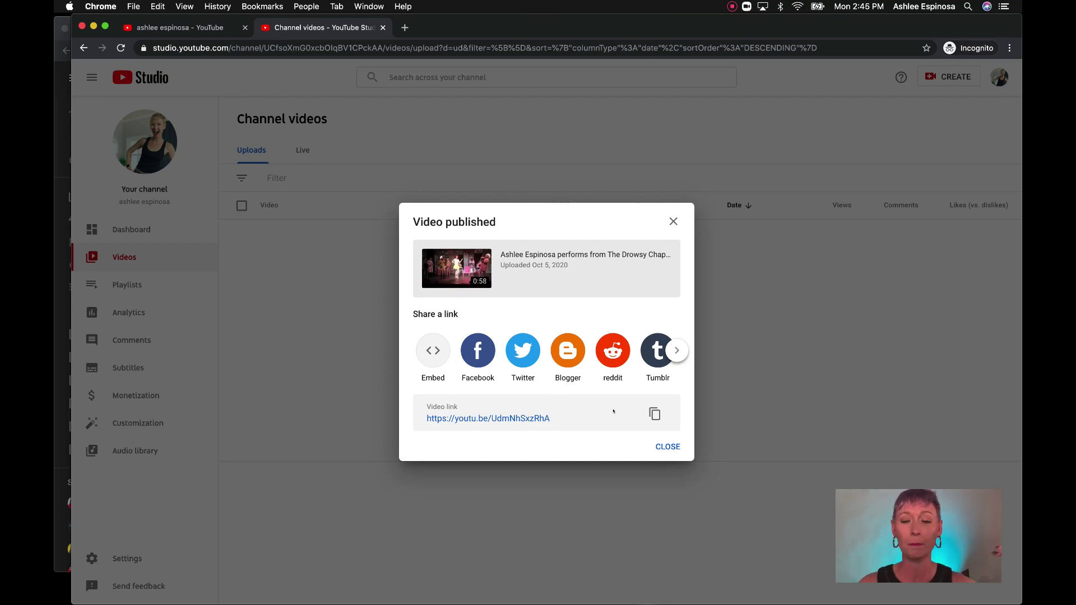
left_click(676, 351)
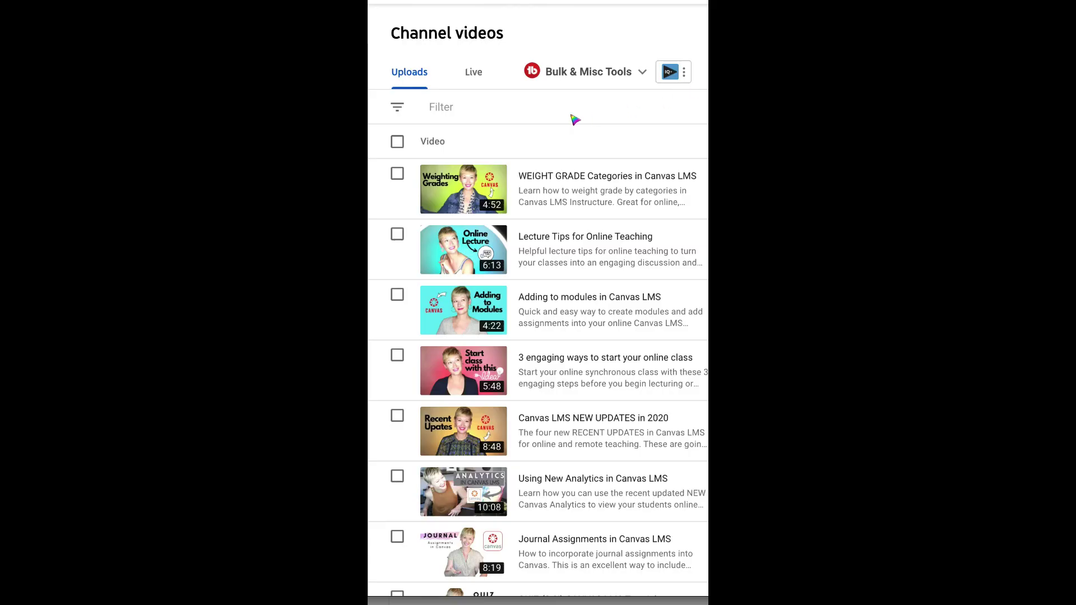
Look through the established channel's uploaded videos and its home page playlist sections, pausing the channel trailer
scroll(499, 386, "down", 2)
scroll(499, 385, "down", 9)
scroll(499, 384, "down", 10)
scroll(499, 385, "up", 15)
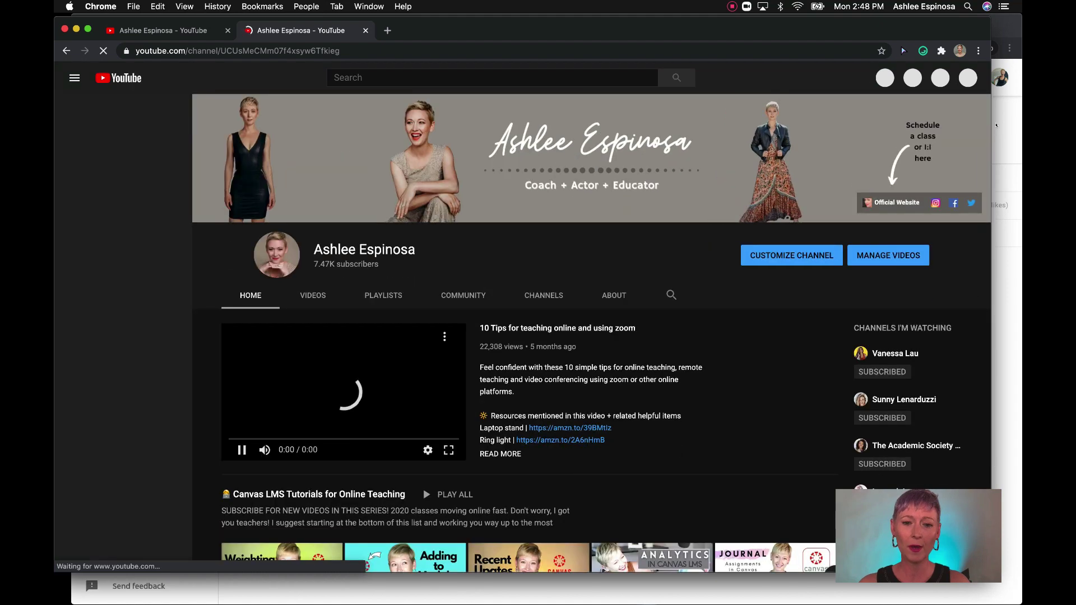
left_click(242, 450)
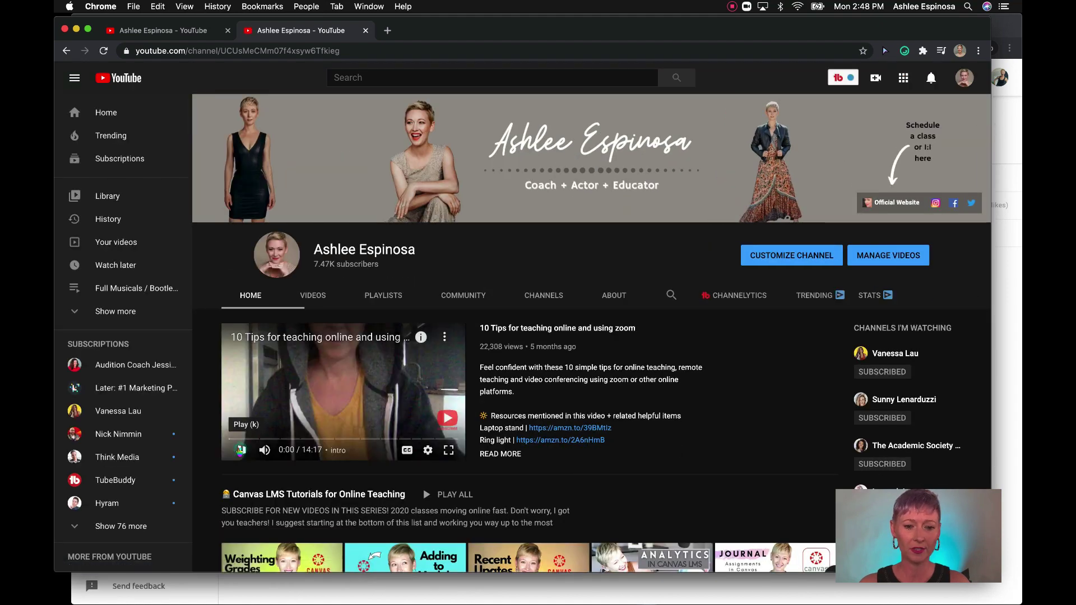
scroll(336, 448, "down", 3)
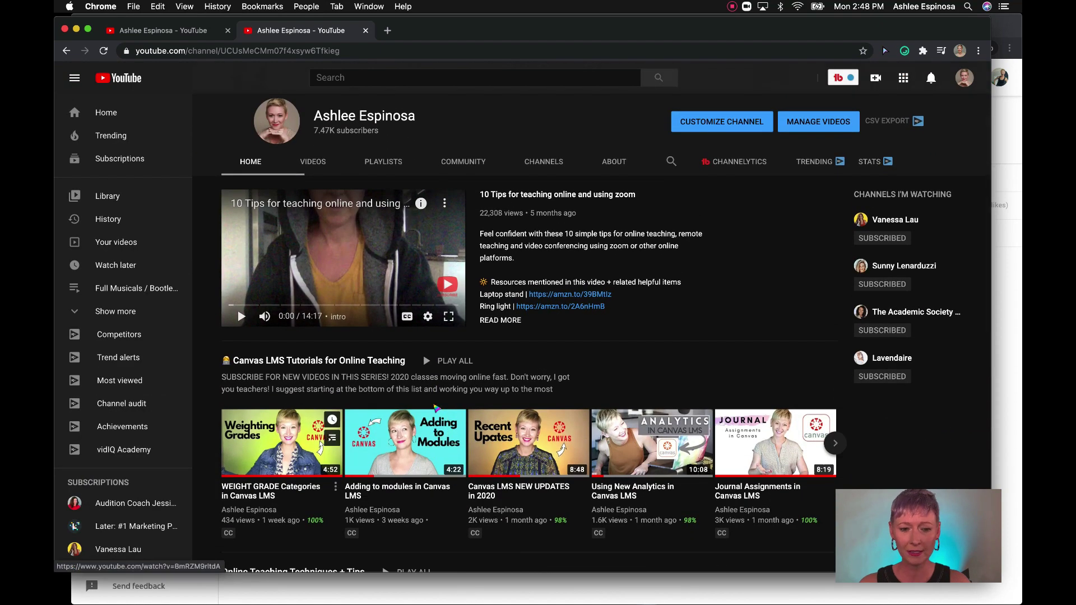